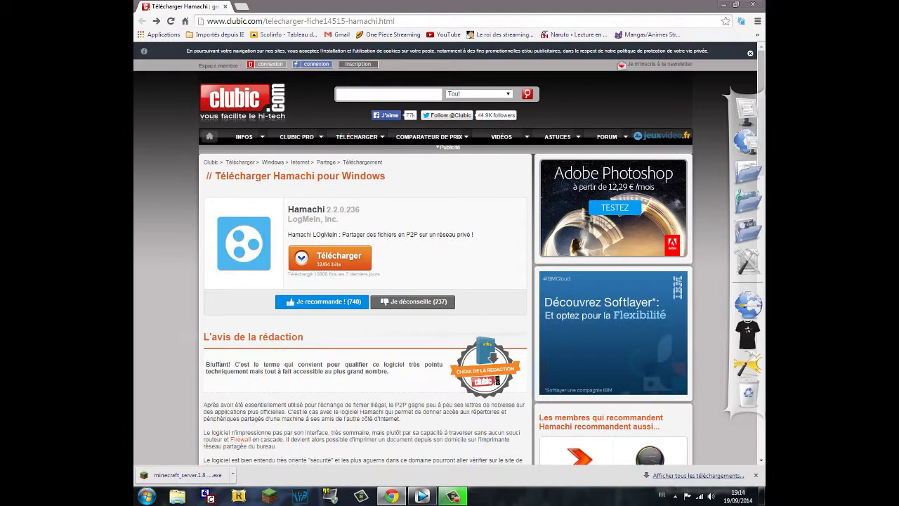
# - Hide Chrome with Win+D once the minecraft_server 1.8 download finishes, revealing the desktop
pyautogui.press('super+d')
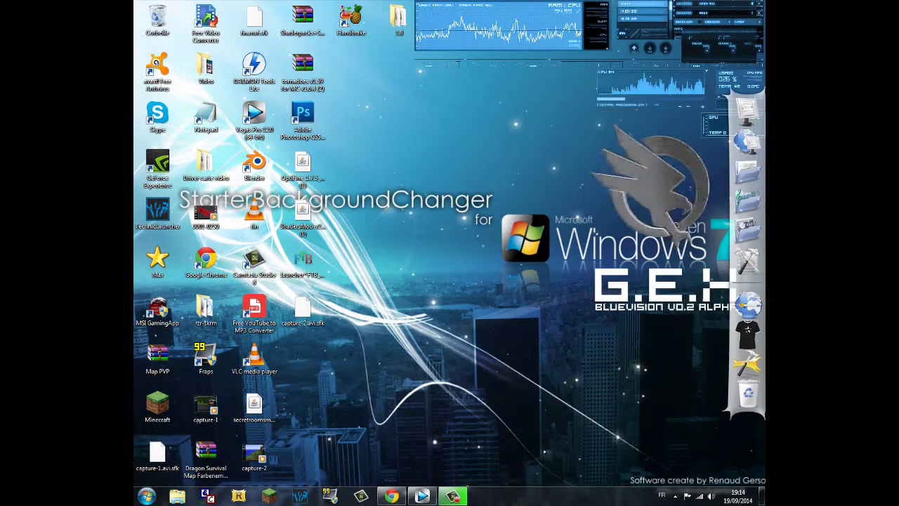
# - Create a new desktop folder named 'Serveur minecraft1'
pyautogui.rightClick(477, 231)
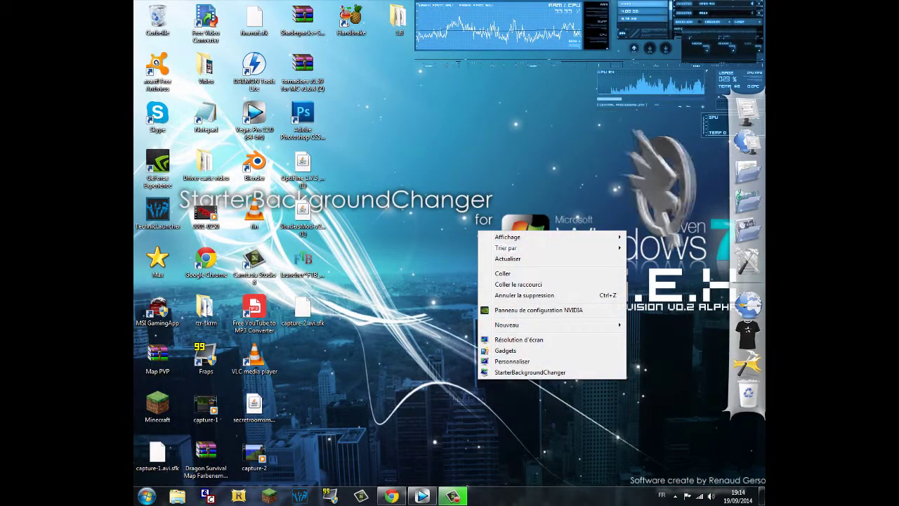
pyautogui.moveTo(520, 324)
pyautogui.click(650, 324)
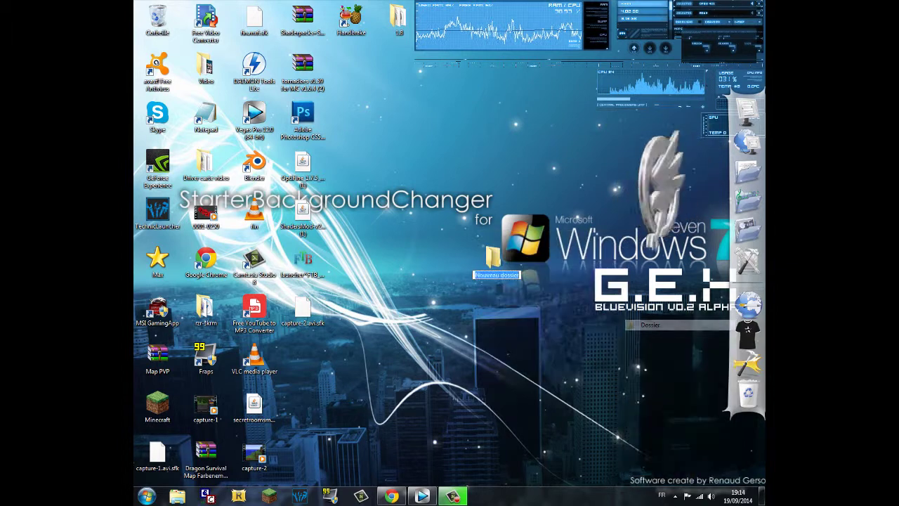
pyautogui.write('S')
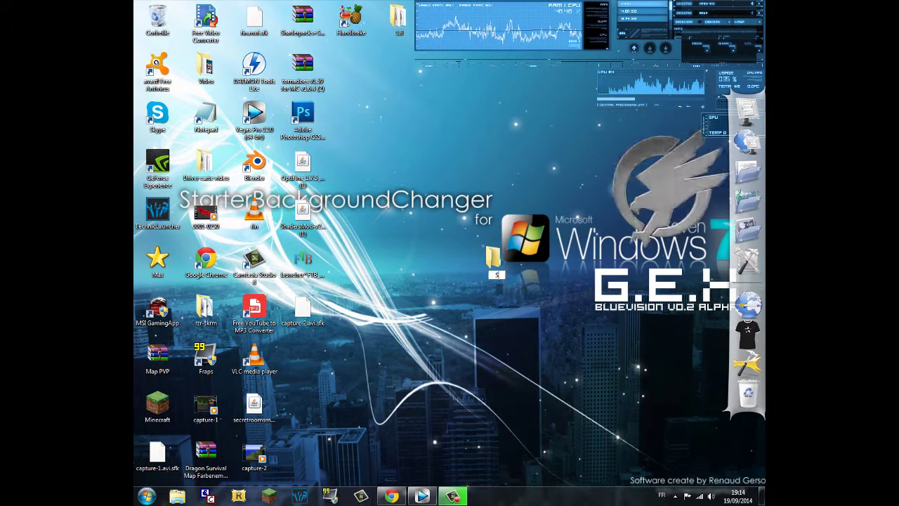
pyautogui.write('erveur')
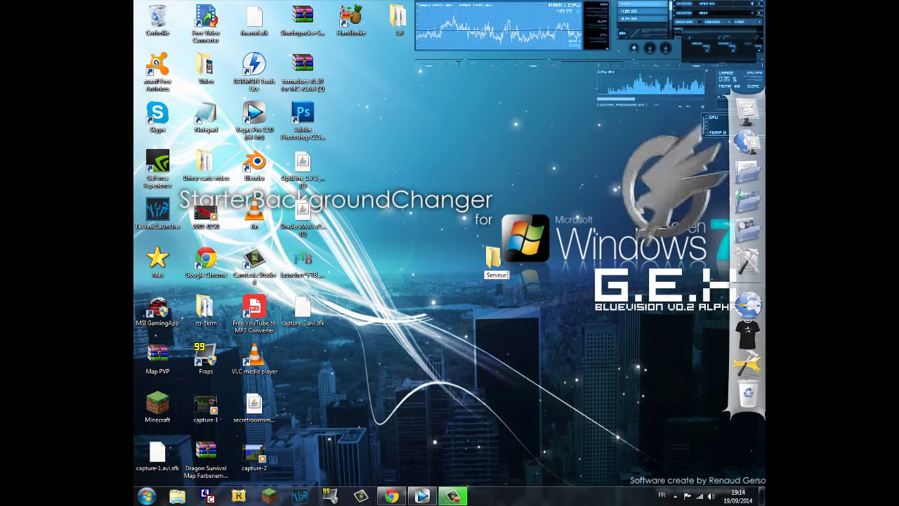
pyautogui.write(' minecraft1')
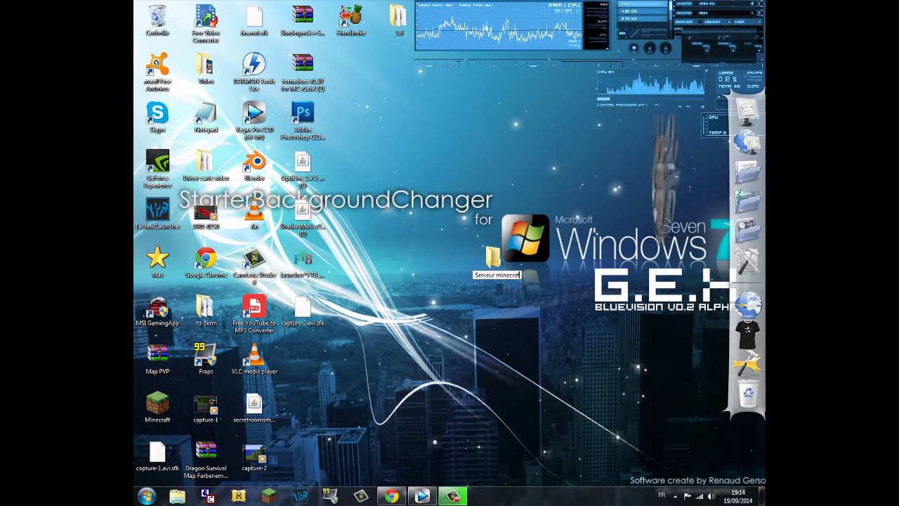
pyautogui.press('Return')
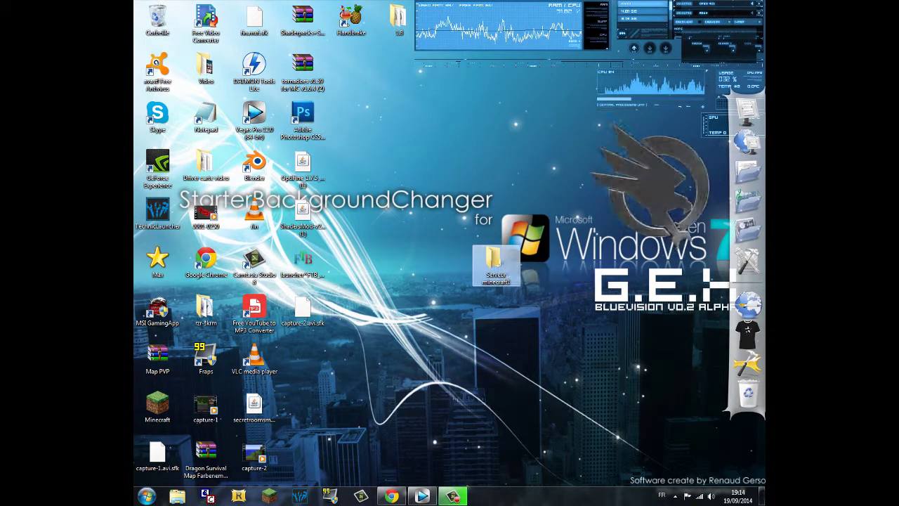
# - Check the empty folder, close it, and bring Chrome back to the front
pyautogui.press('Return')
pyautogui.click(543, 109)
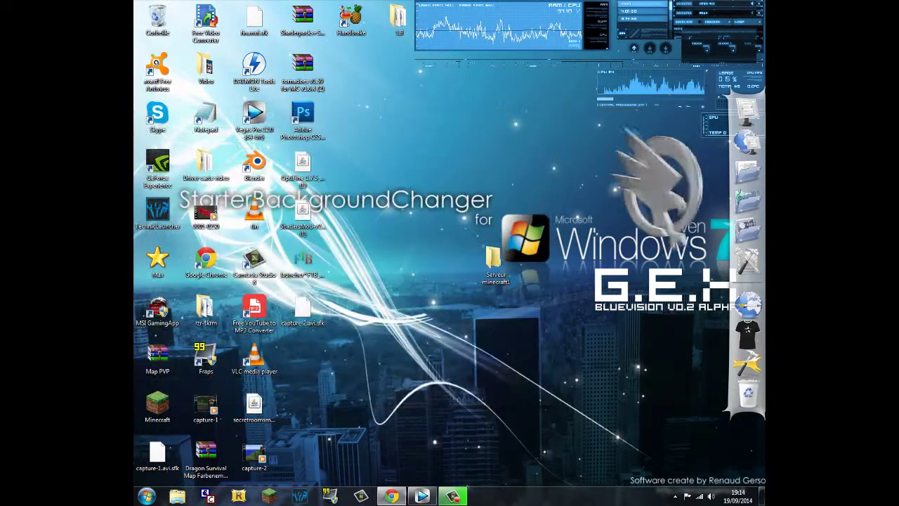
pyautogui.click(391, 496)
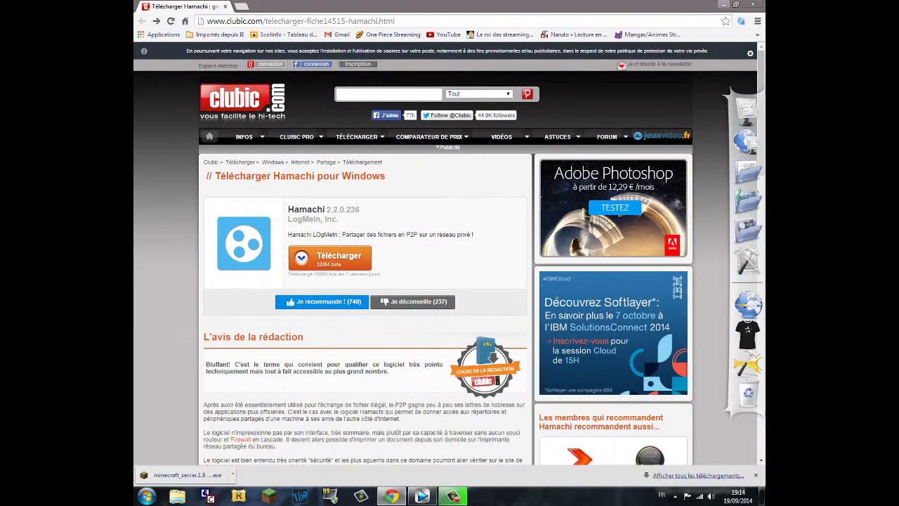
# - Shrink Chrome and drag the downloaded minecraft_server.1.8 file into Serveur minecraft1
pyautogui.click(737, 4)
pyautogui.moveTo(421, 112); pyautogui.dragTo(233, 12)
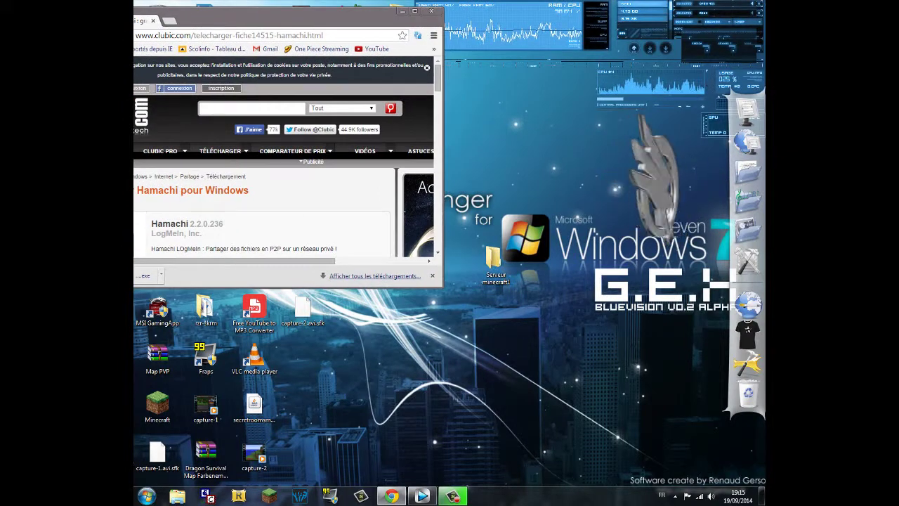
pyautogui.moveTo(144, 276); pyautogui.dragTo(495, 261)
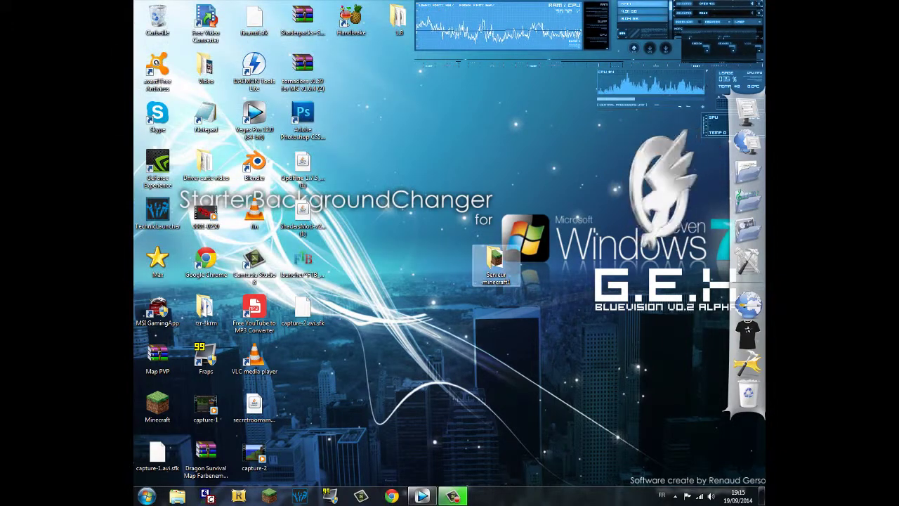
pyautogui.doubleClick(496, 261)
# - Run minecraft_server.1.8 once, allowing the unverified program, then shut it down with stop
pyautogui.moveTo(351, 105); pyautogui.dragTo(541, 160)
pyautogui.doubleClick(459, 224)
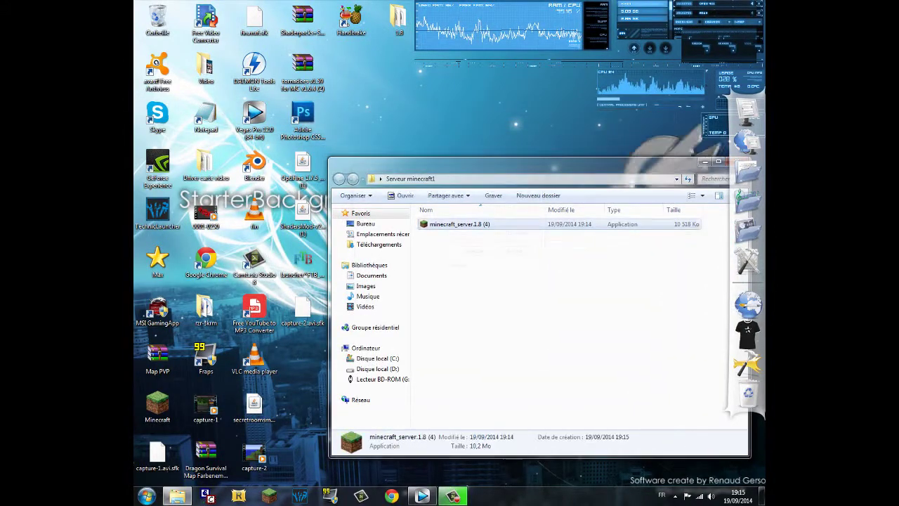
pyautogui.click(478, 253)
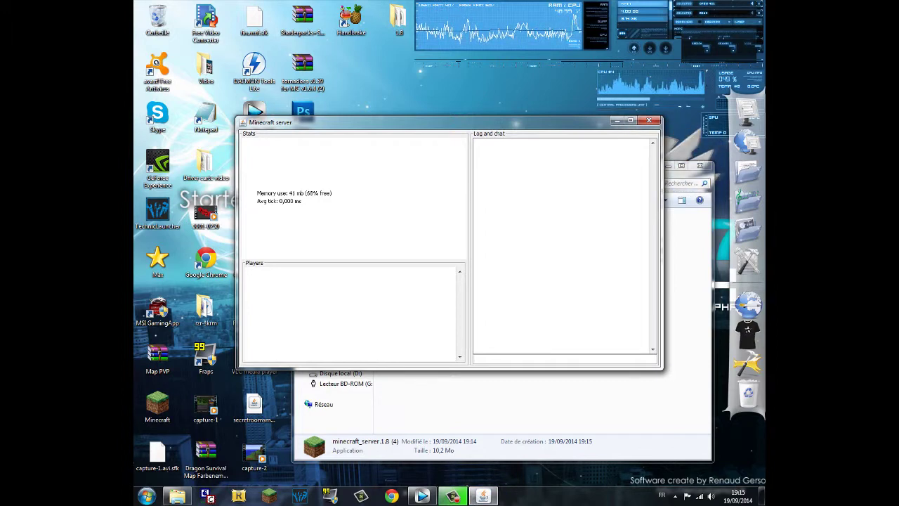
pyautogui.write('top')
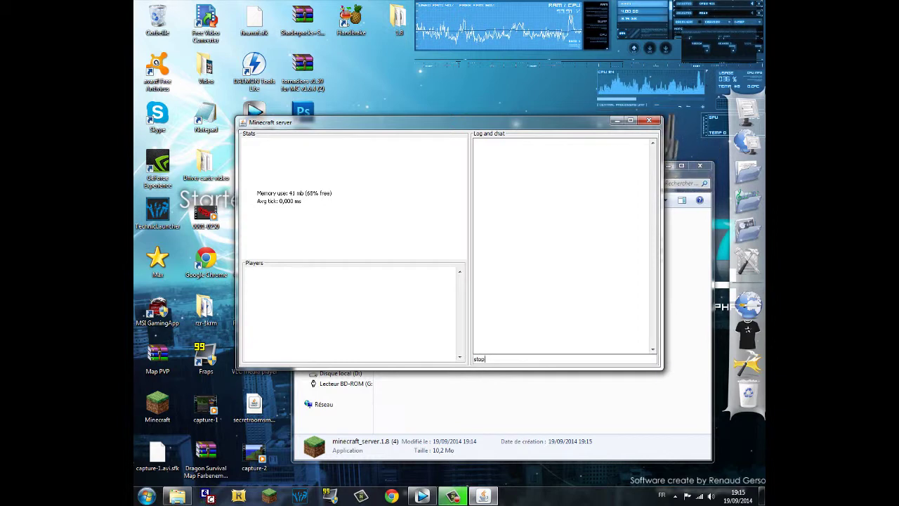
pyautogui.press('Return')
pyautogui.moveTo(457, 297)
pyautogui.mouseDown()
pyautogui.moveTo(446, 262)
pyautogui.moveTo(383, 225)
pyautogui.moveTo(444, 291)
pyautogui.mouseUp()
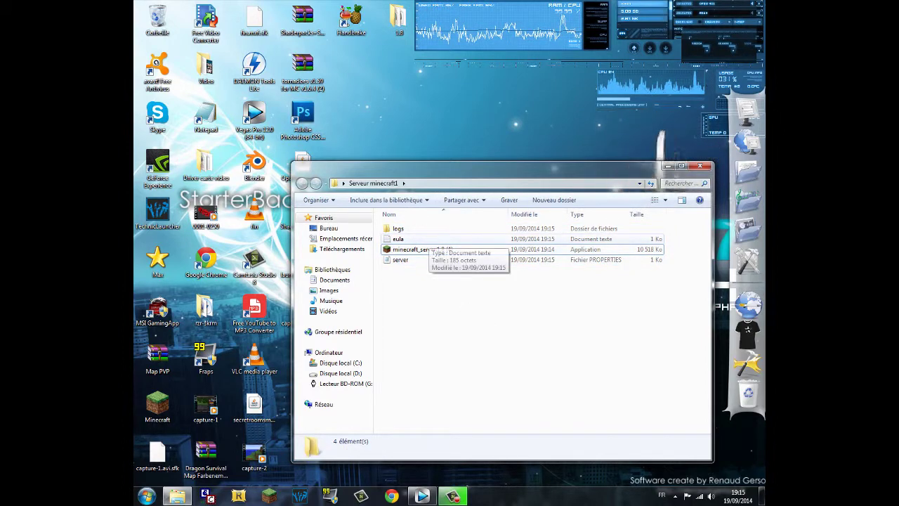
# - Change the eula file from eula=false to eula=true and save it
pyautogui.doubleClick(421, 240)
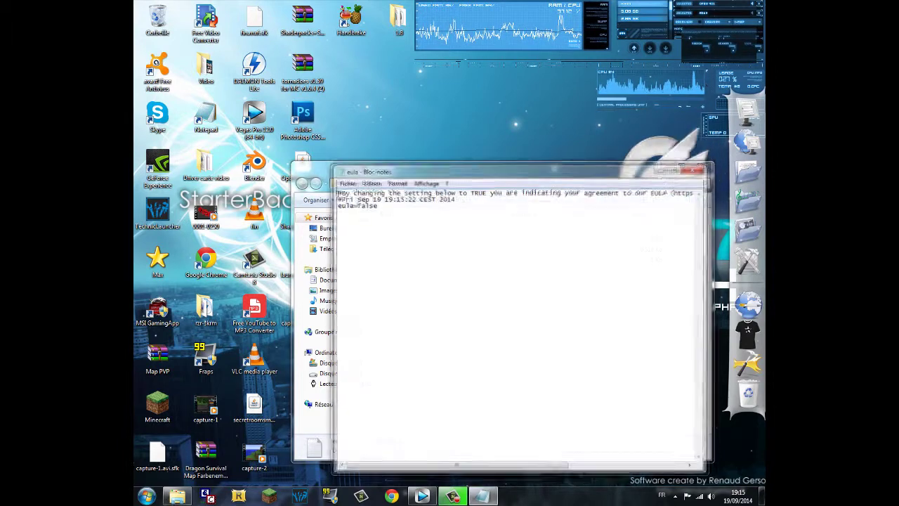
pyautogui.doubleClick(366, 205)
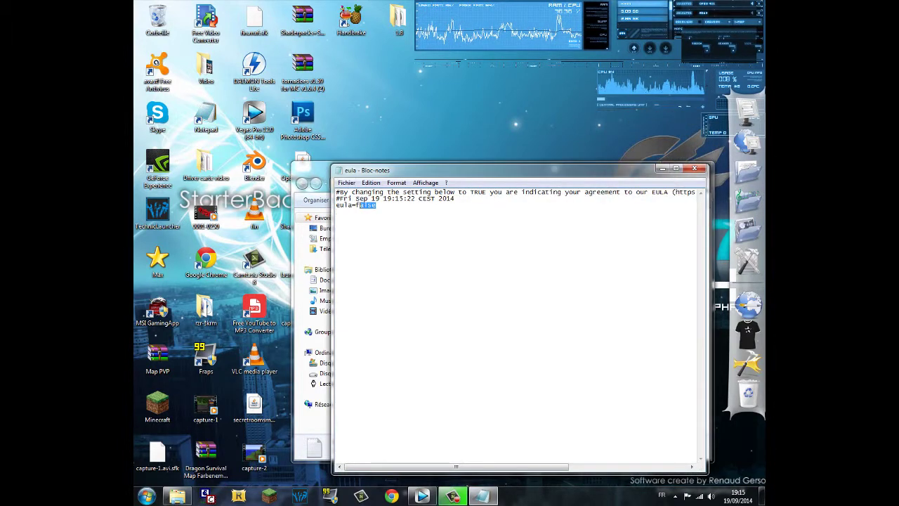
pyautogui.write('tru')
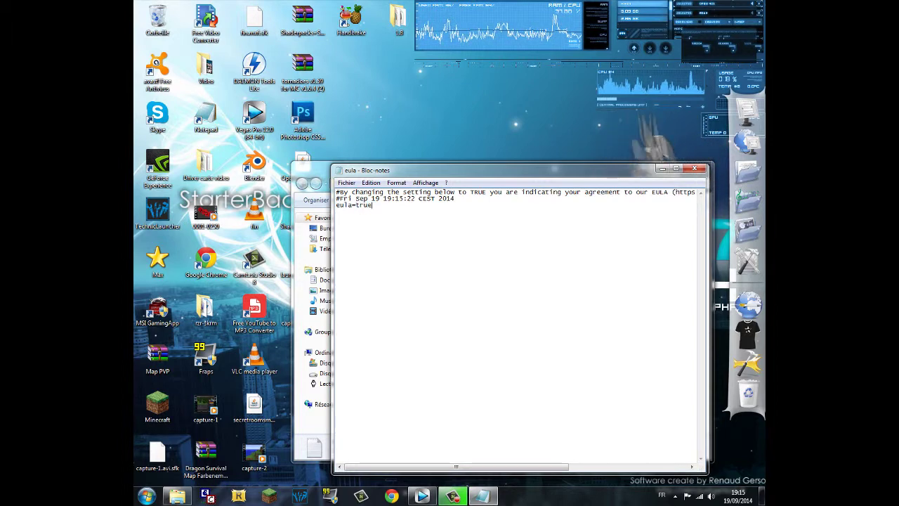
pyautogui.hotkey('alt', 'F4')
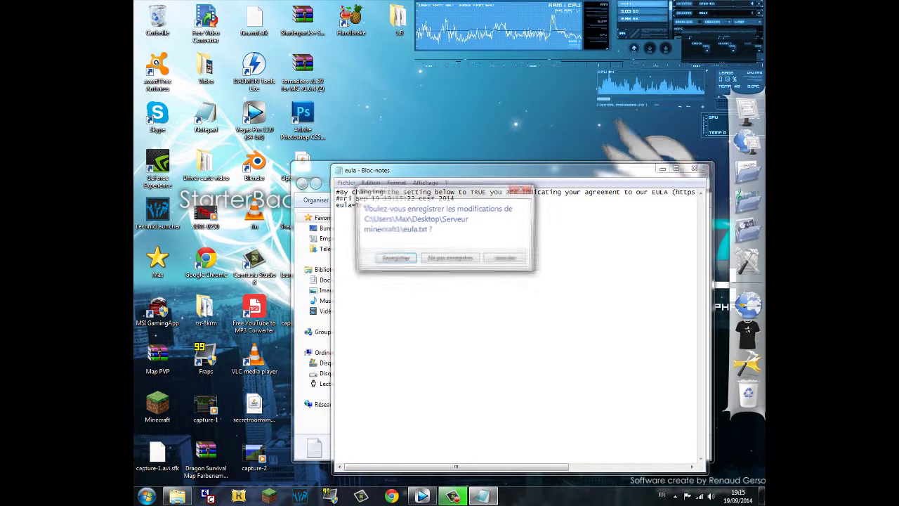
pyautogui.press('Return')
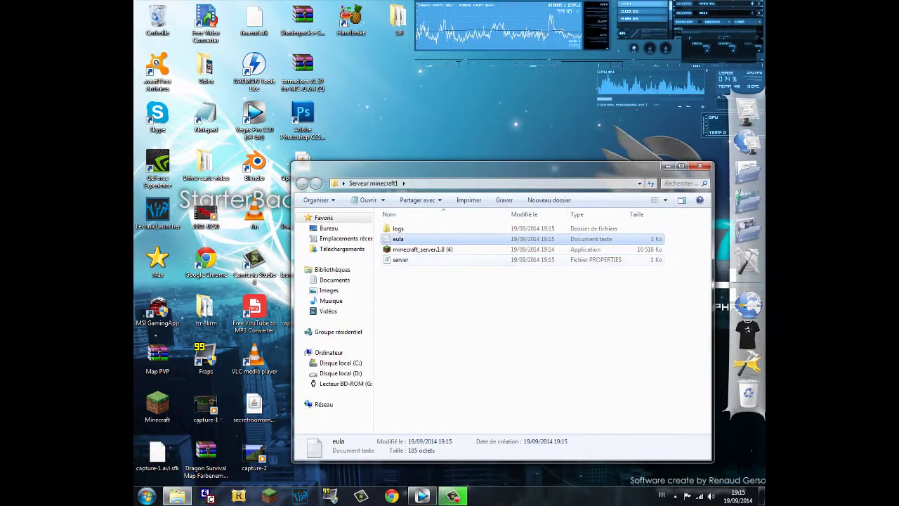
# - Relaunch minecraft_server.1.8, allow it to run, and reposition its console window
pyautogui.doubleClick(421, 249)
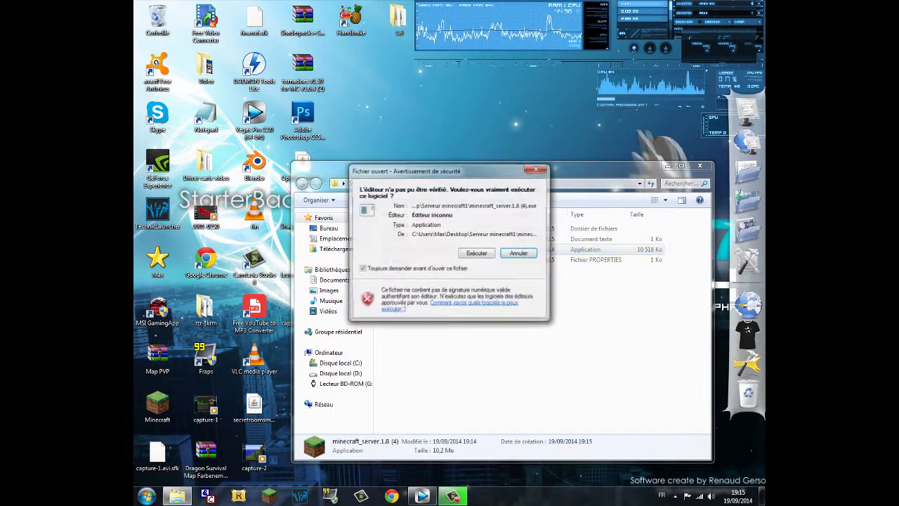
pyautogui.click(477, 253)
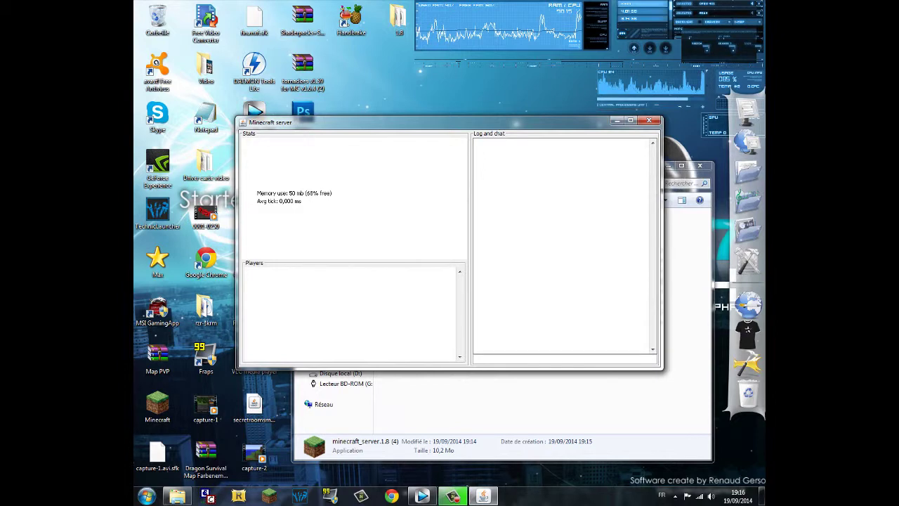
pyautogui.moveTo(422, 123); pyautogui.dragTo(282, 133)
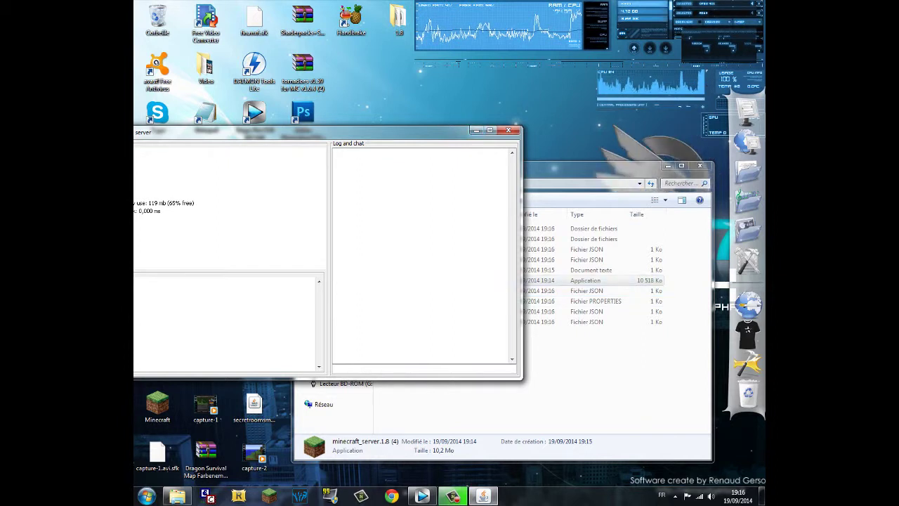
pyautogui.moveTo(281, 133); pyautogui.dragTo(328, 141)
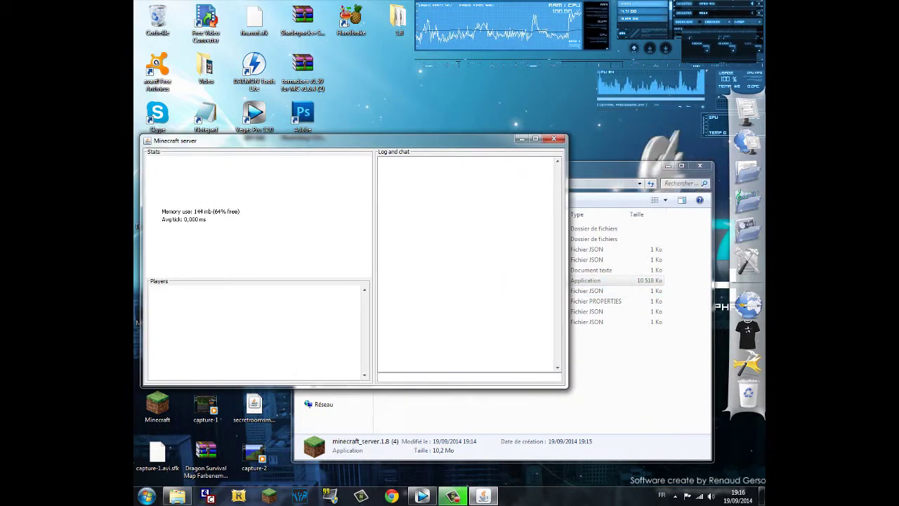
# - Shut the server down by entering stop in the console
pyautogui.write('top')
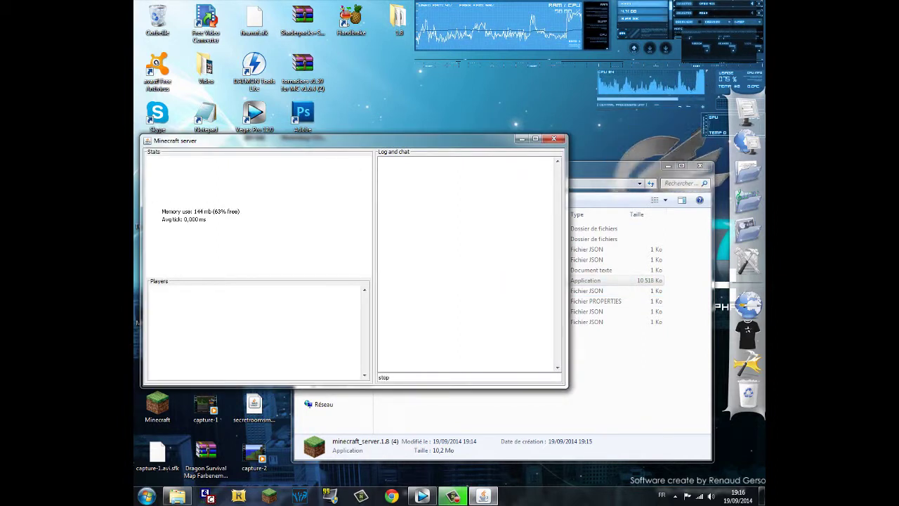
pyautogui.press('Return')
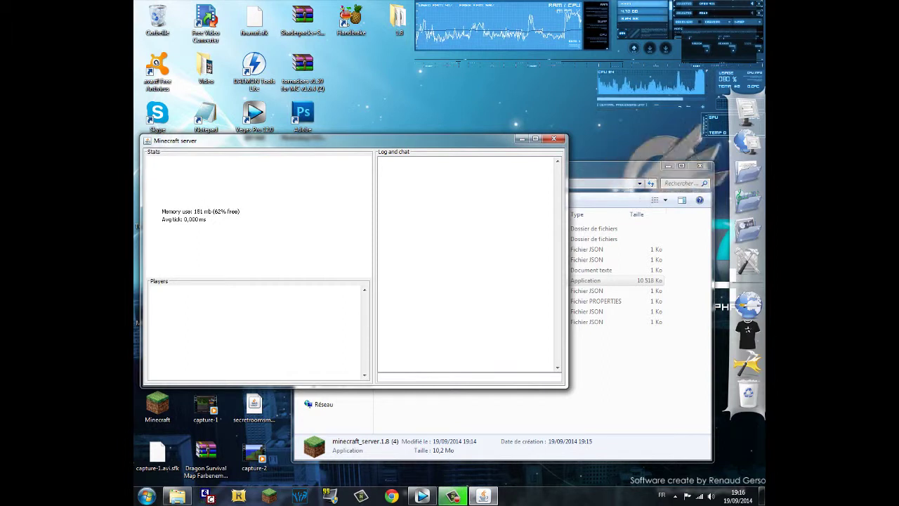
pyautogui.write('st')
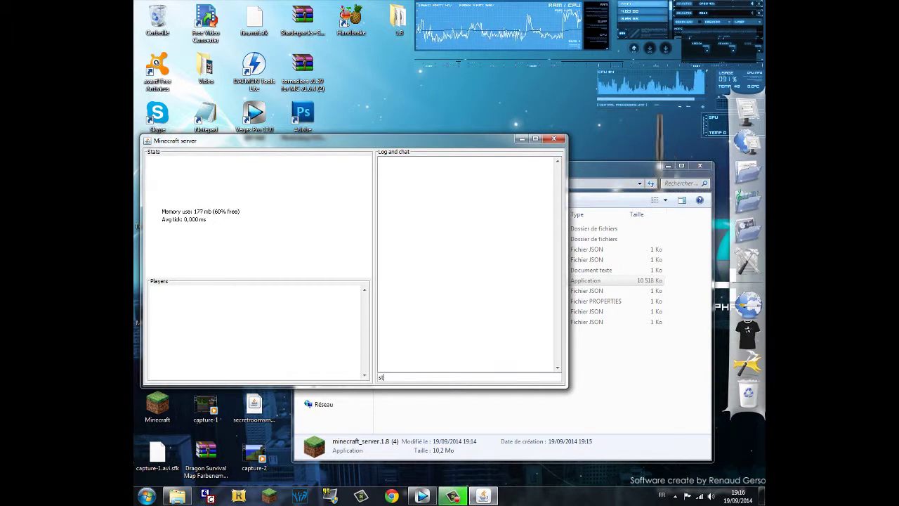
pyautogui.write('op')
pyautogui.press('Return')
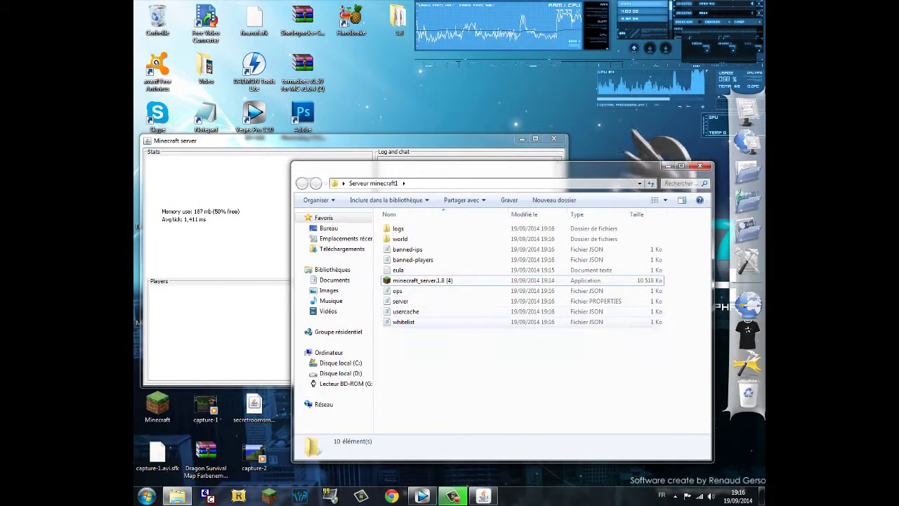
# - Launch LogMeIn Hamachi from the Start menu and choose Réseau > Créer un réseau
pyautogui.click(146, 496)
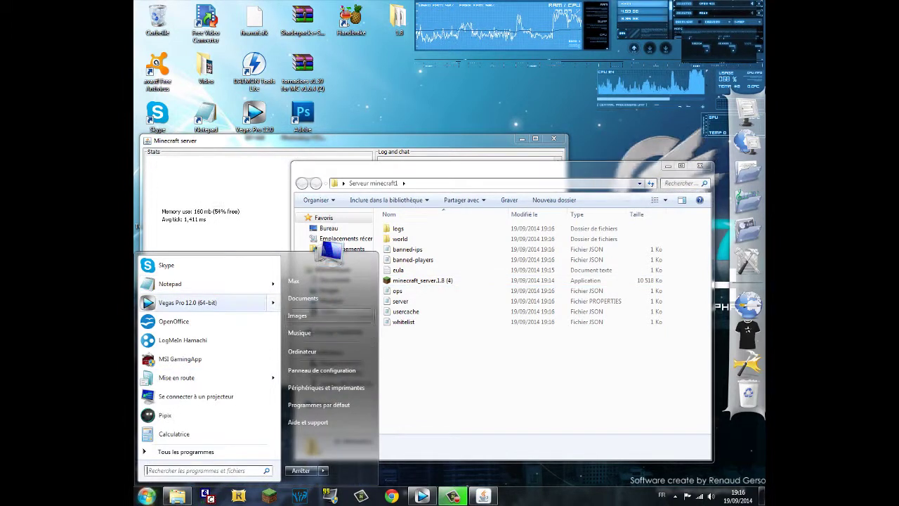
pyautogui.click(183, 340)
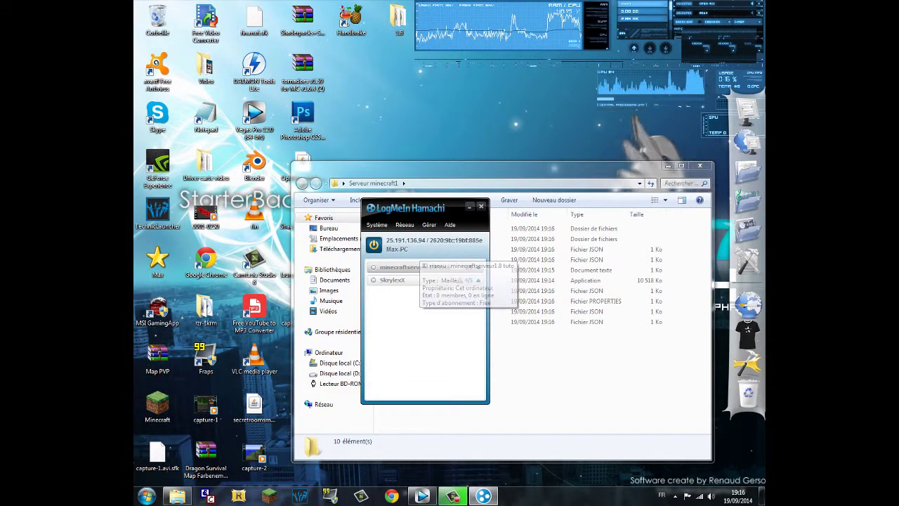
pyautogui.click(405, 224)
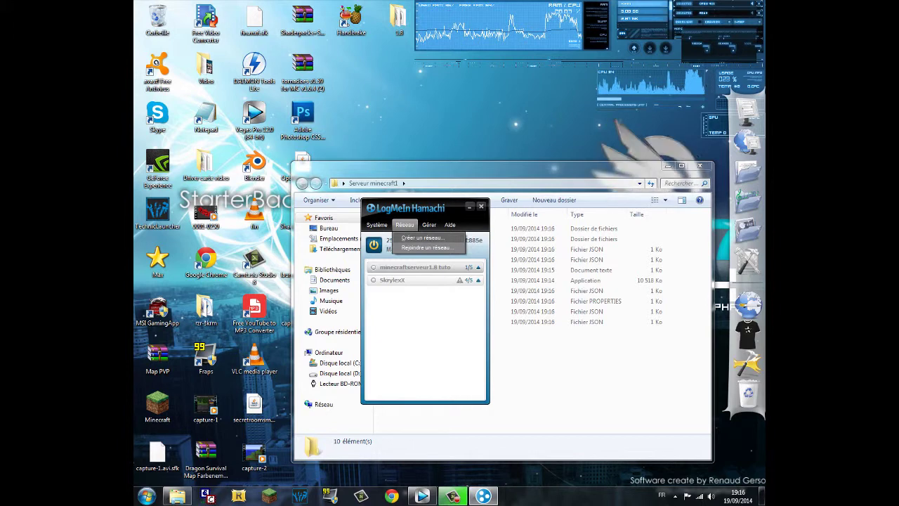
pyautogui.click(422, 237)
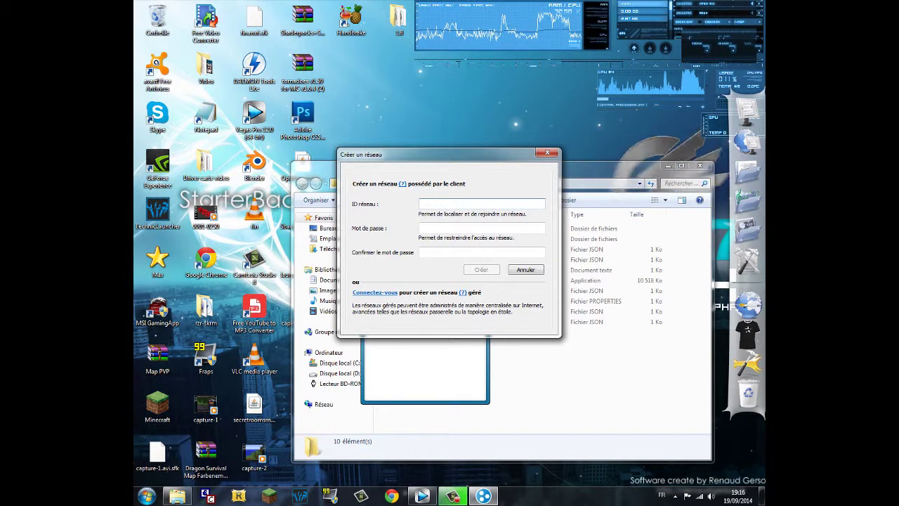
# - Create the network 'minecraft serveur tuto 1.8', entering and confirming a network password
pyautogui.write('mi')
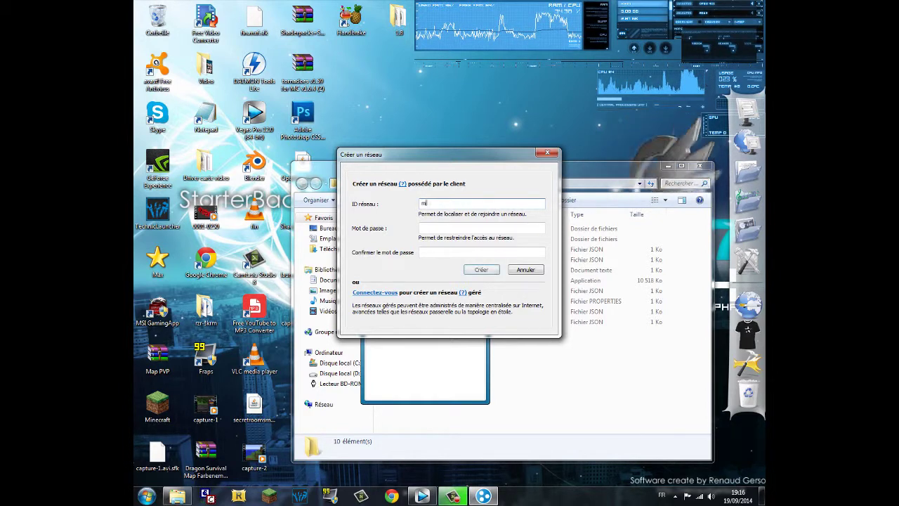
pyautogui.write('necraft serveur tuto 1.8')
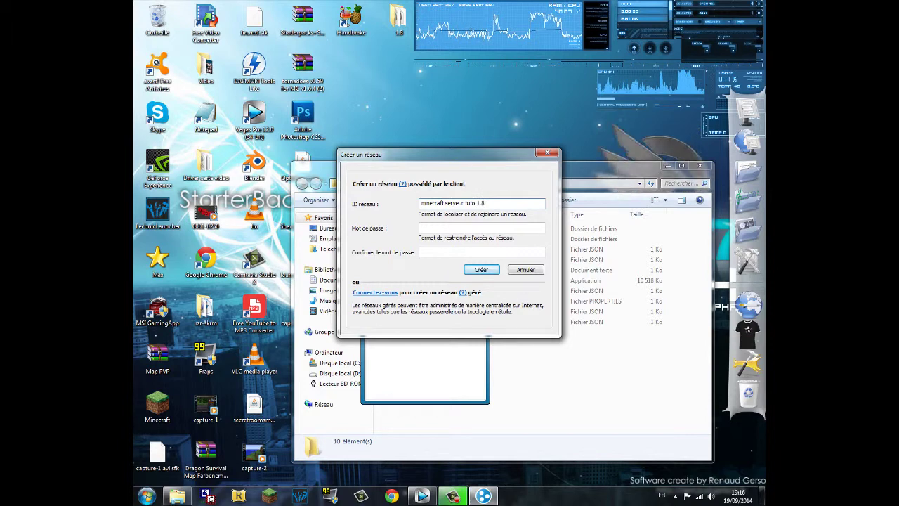
pyautogui.press('Tab')
pyautogui.write('123')
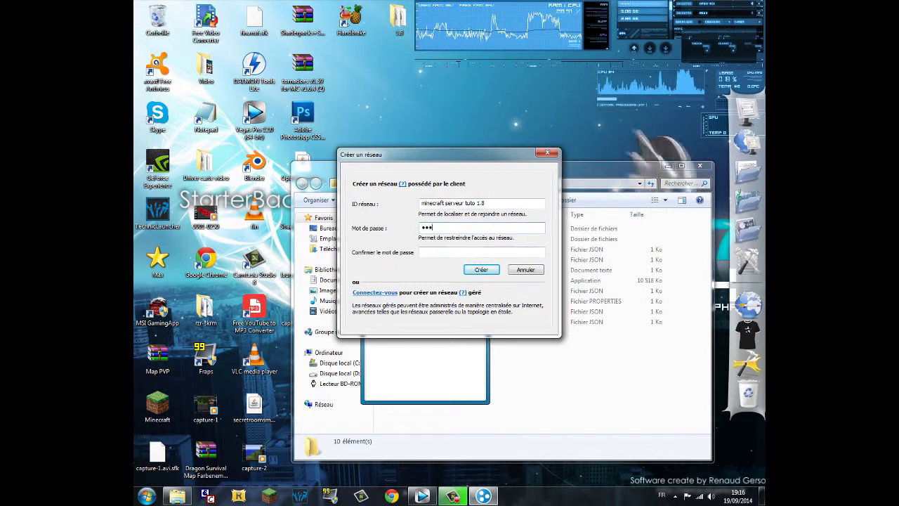
pyautogui.press('Tab')
pyautogui.write('12')
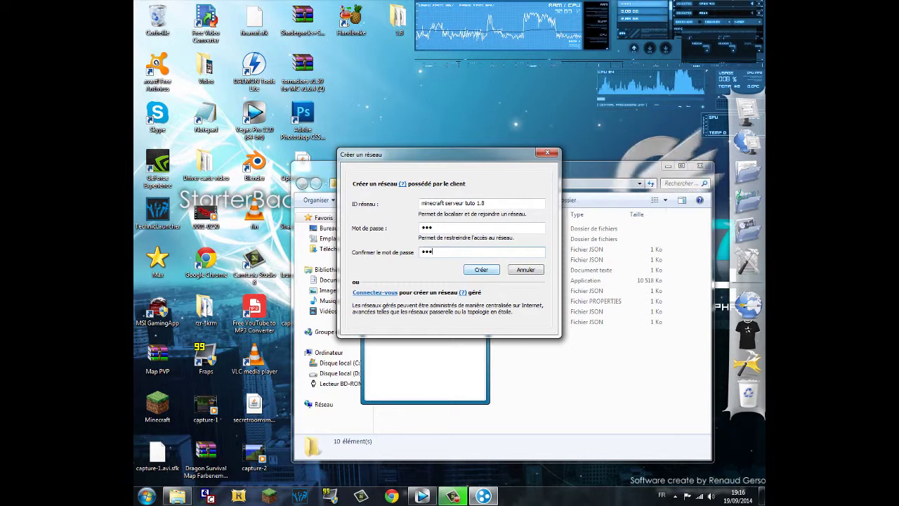
pyautogui.press('Return')
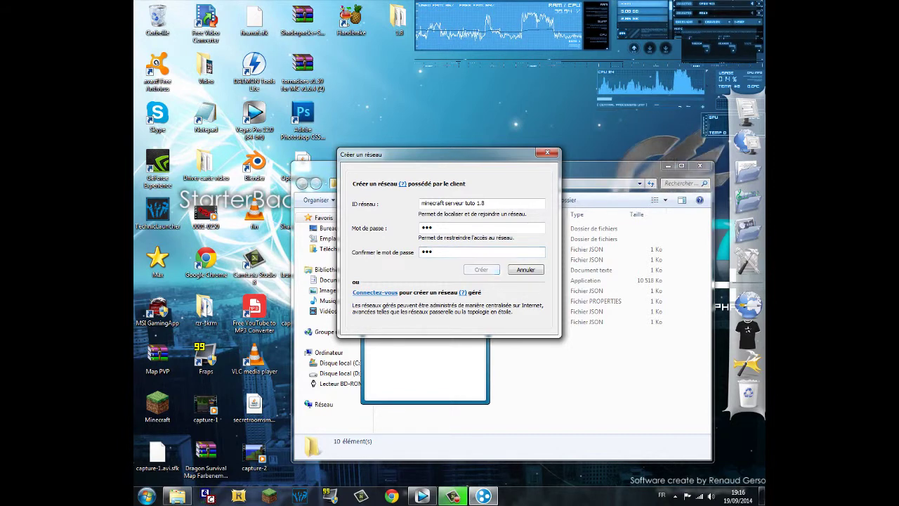
pyautogui.moveTo(421, 268)
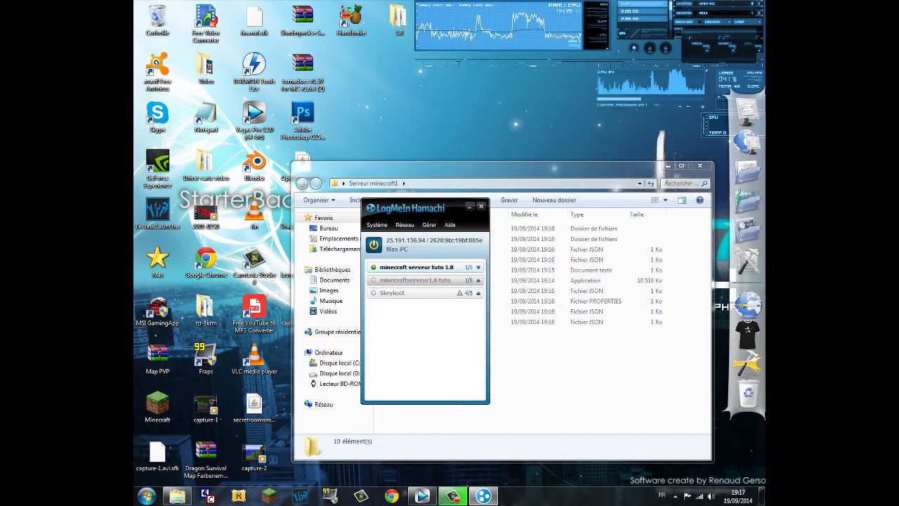
# - Copy this computer's Hamachi IPv4 address 25.191.136.94 and return to the server folder
pyautogui.hotkey('alt', 'Tab')
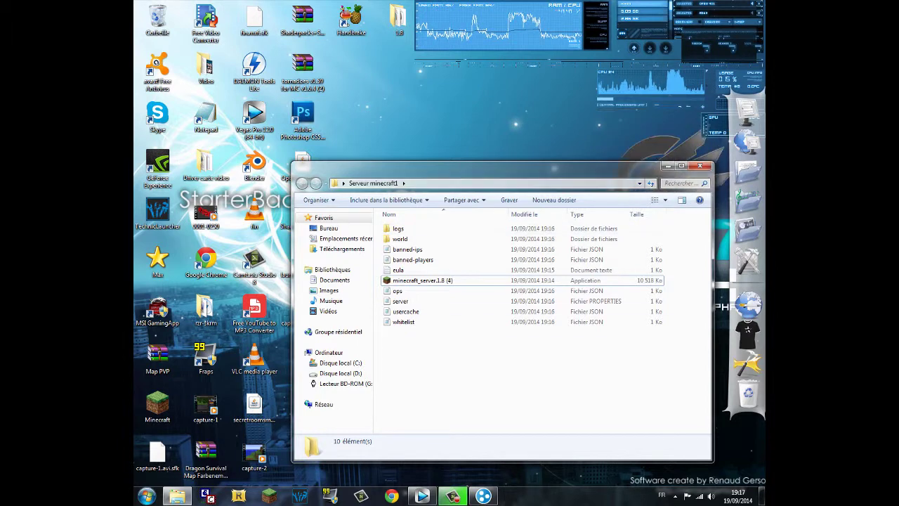
pyautogui.hotkey('alt', 'Tab')
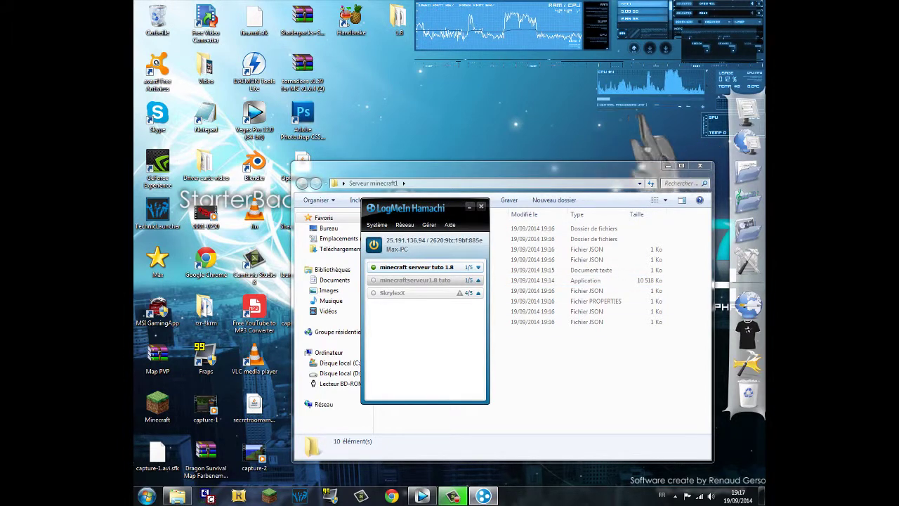
pyautogui.click(416, 243)
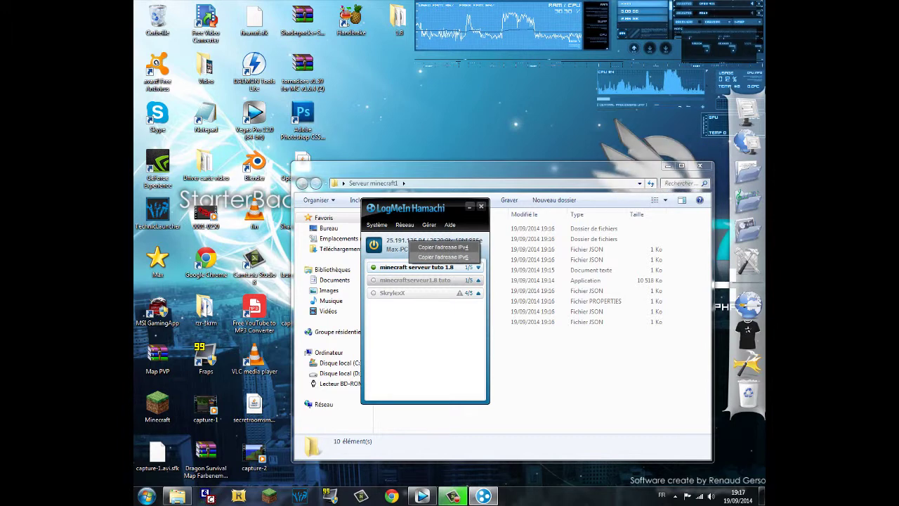
pyautogui.click(443, 246)
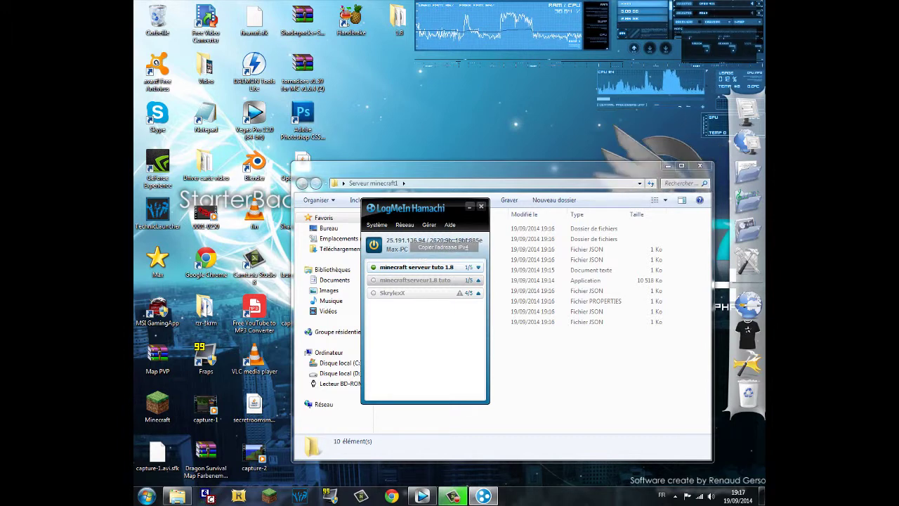
pyautogui.click(422, 281)
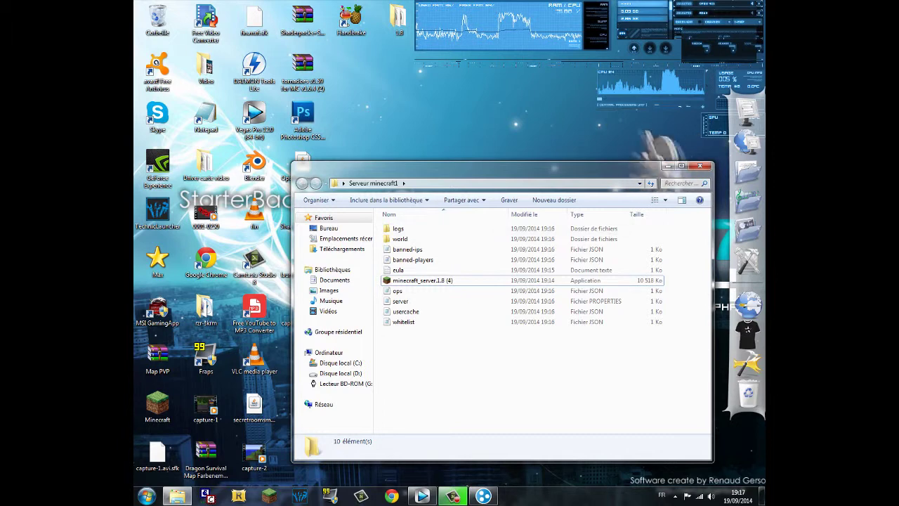
# - Set server-ip=25.191.136.94 in server.properties and save the file
pyautogui.doubleClick(401, 301)
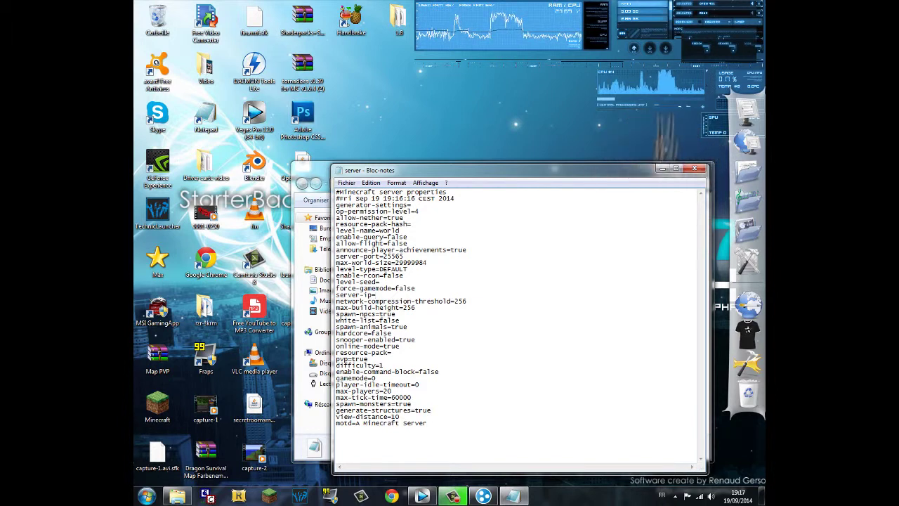
pyautogui.write('25.191.136.94')
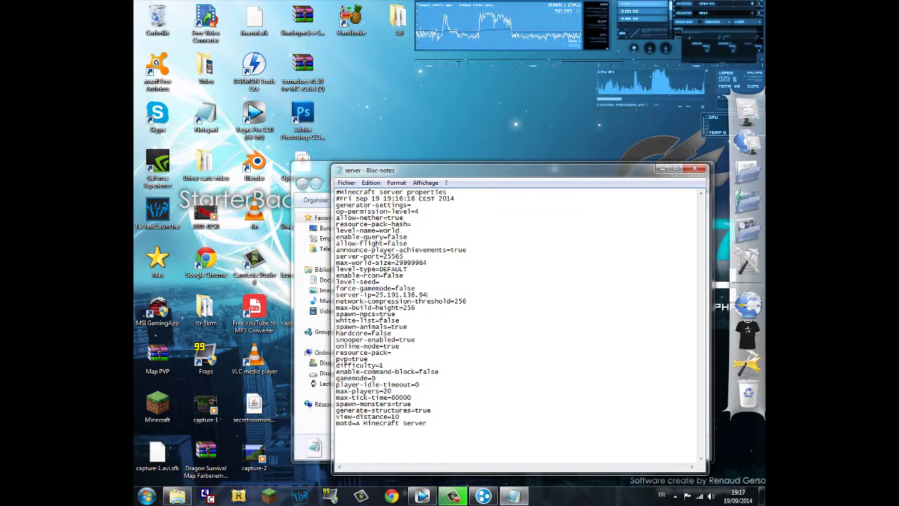
pyautogui.click(404, 276)
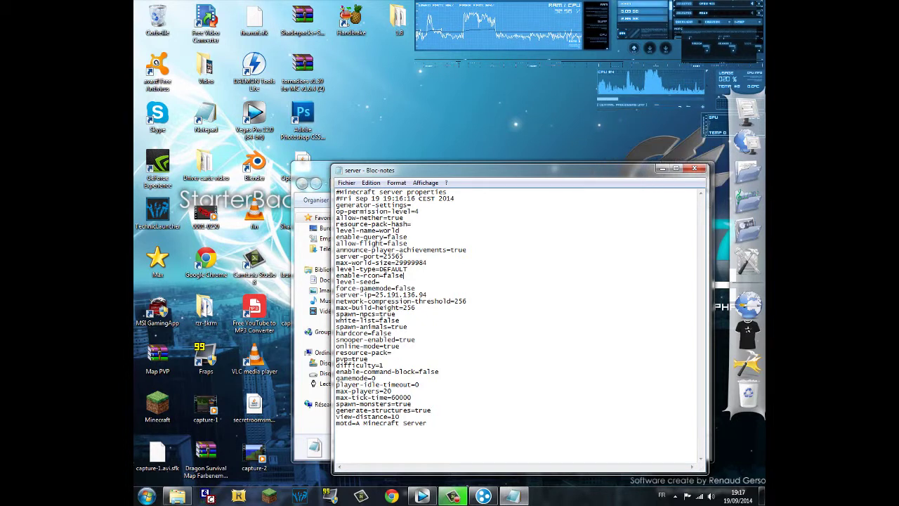
pyautogui.moveTo(337, 311); pyautogui.dragTo(416, 343)
pyautogui.click(415, 343)
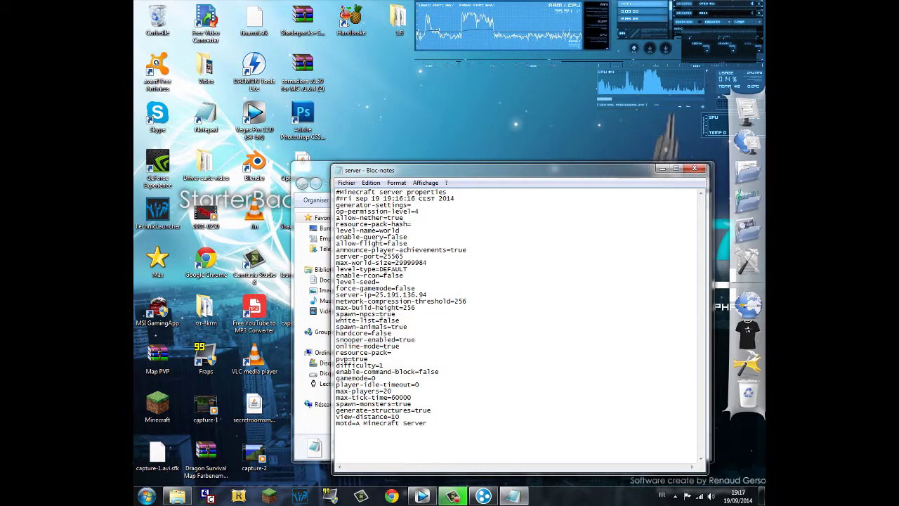
pyautogui.hotkey('alt', 'F4')
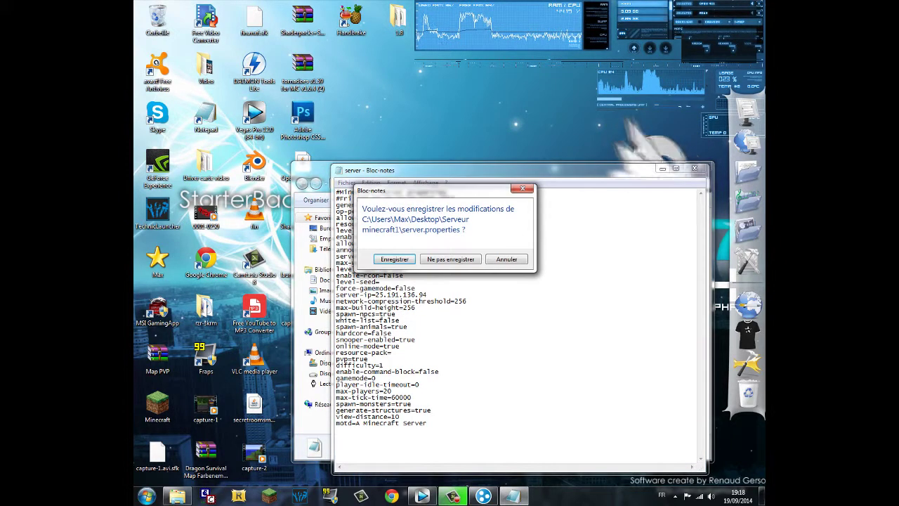
pyautogui.press('Return')
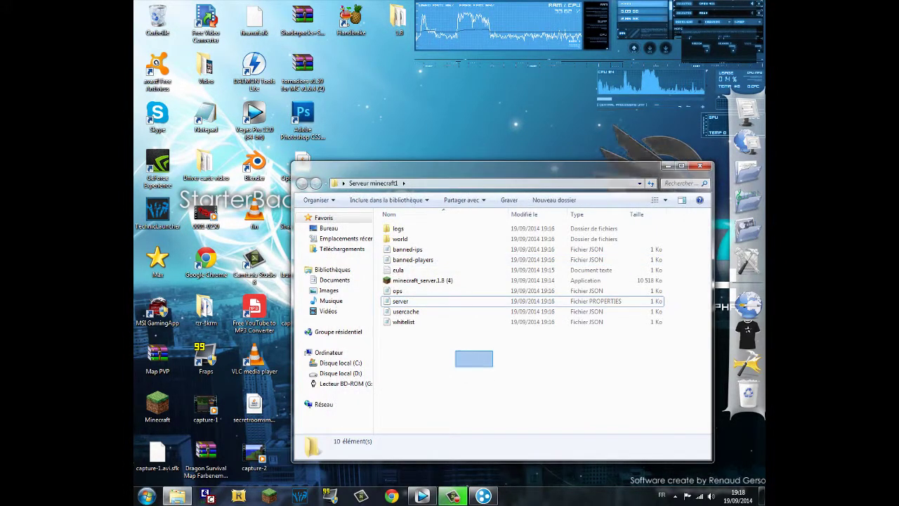
# - Relaunch the Minecraft server, then open and cancel Hamachi's Rejoindre un réseau dialog
pyautogui.doubleClick(422, 281)
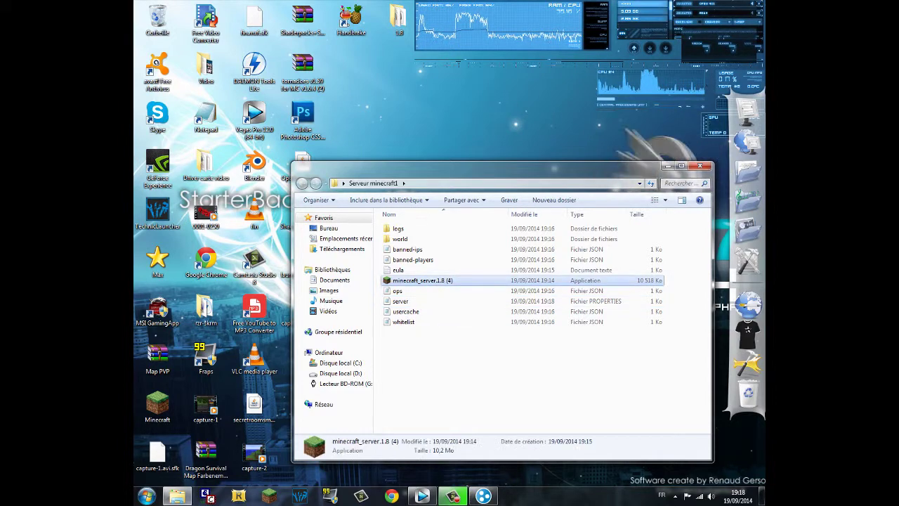
pyautogui.click(478, 253)
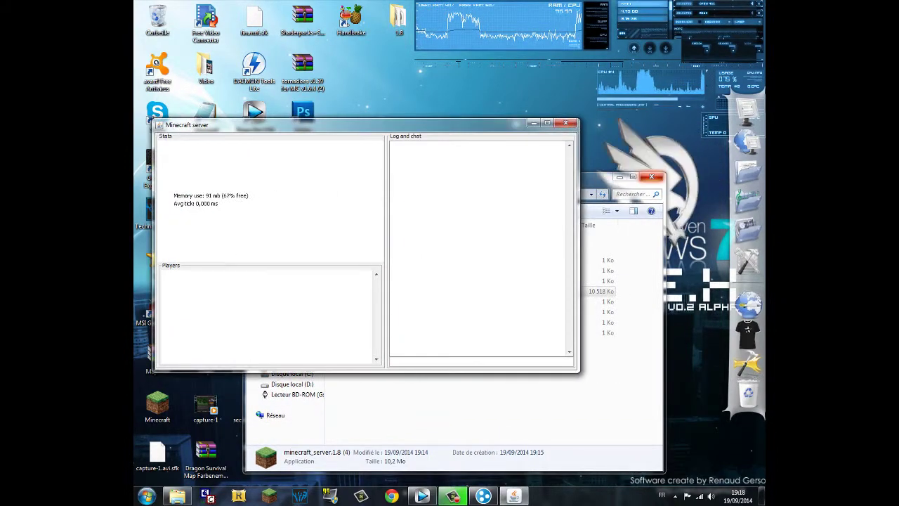
pyautogui.click(483, 496)
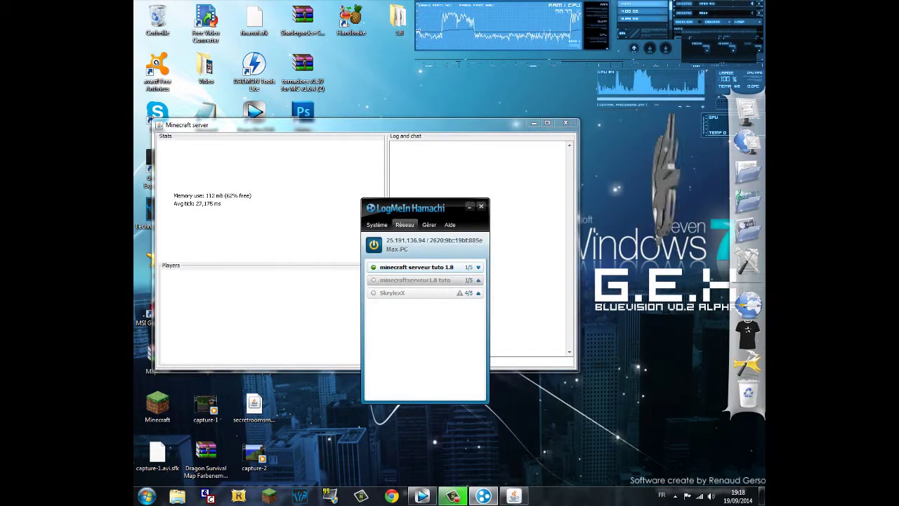
pyautogui.click(405, 224)
pyautogui.click(421, 236)
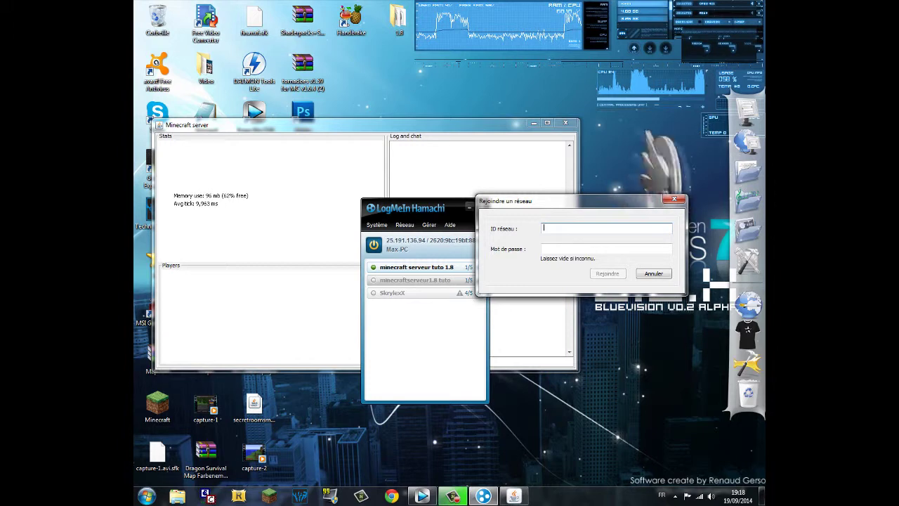
pyautogui.click(543, 248)
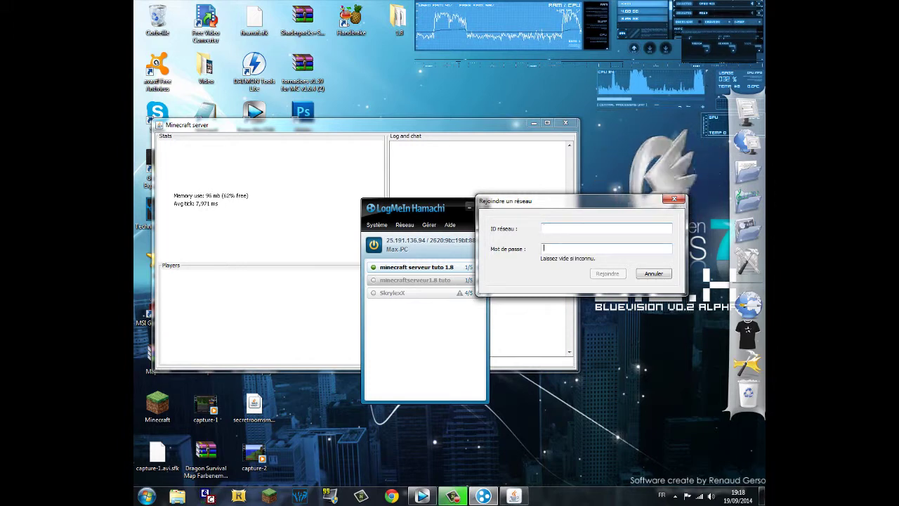
pyautogui.click(654, 273)
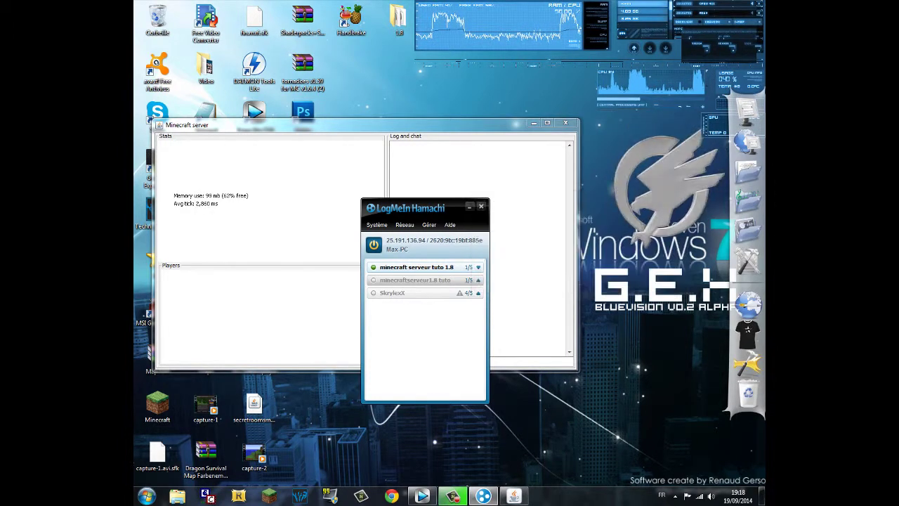
# - Expand and collapse the SkrylexX network, close Hamachi, and minimise the server console
pyautogui.click(479, 292)
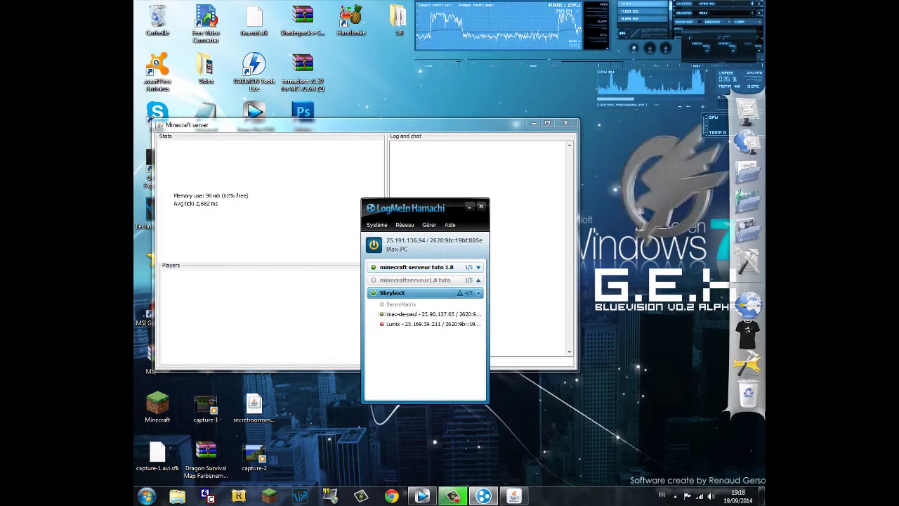
pyautogui.click(478, 292)
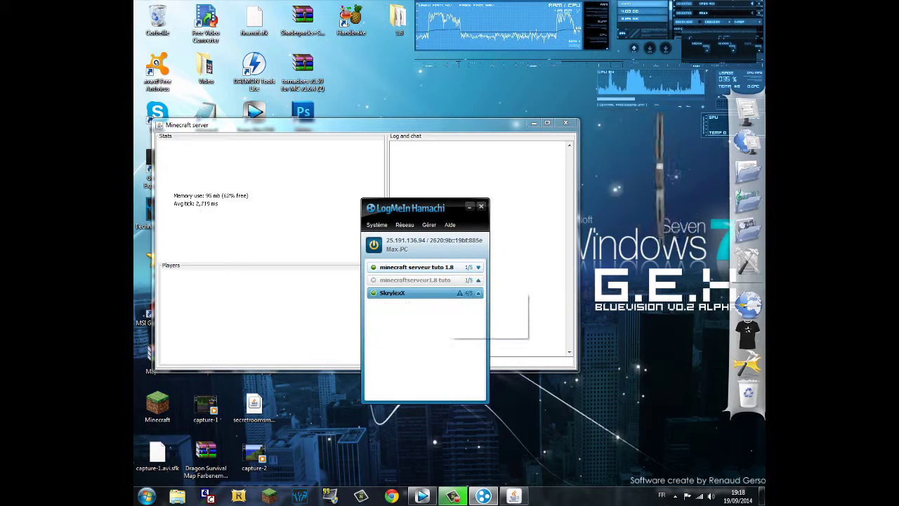
pyautogui.click(469, 206)
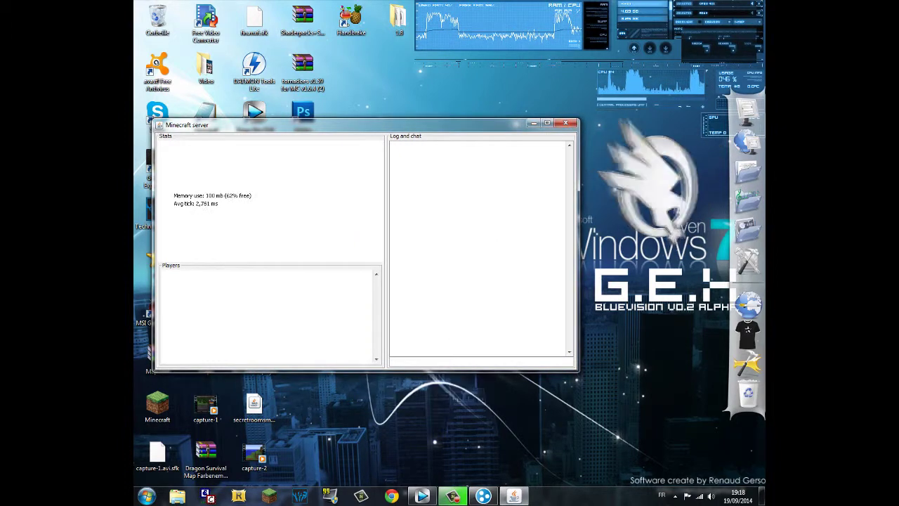
pyautogui.click(534, 123)
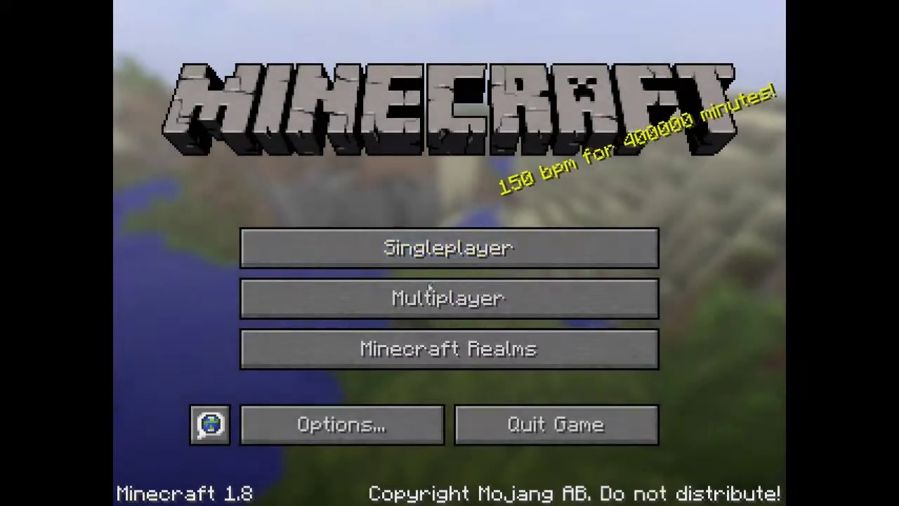
# - Delete the old Serveur entry from the multiplayer server list
pyautogui.click(444, 299)
pyautogui.click(340, 107)
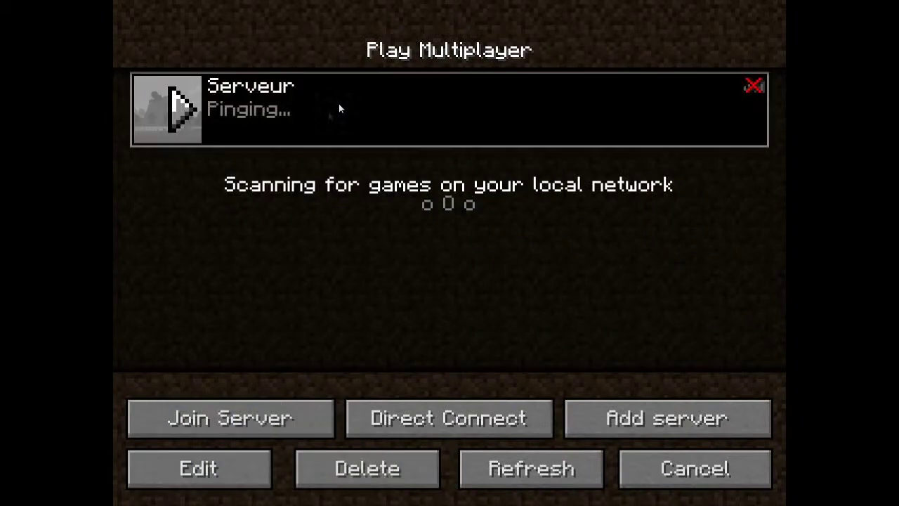
pyautogui.click(409, 463)
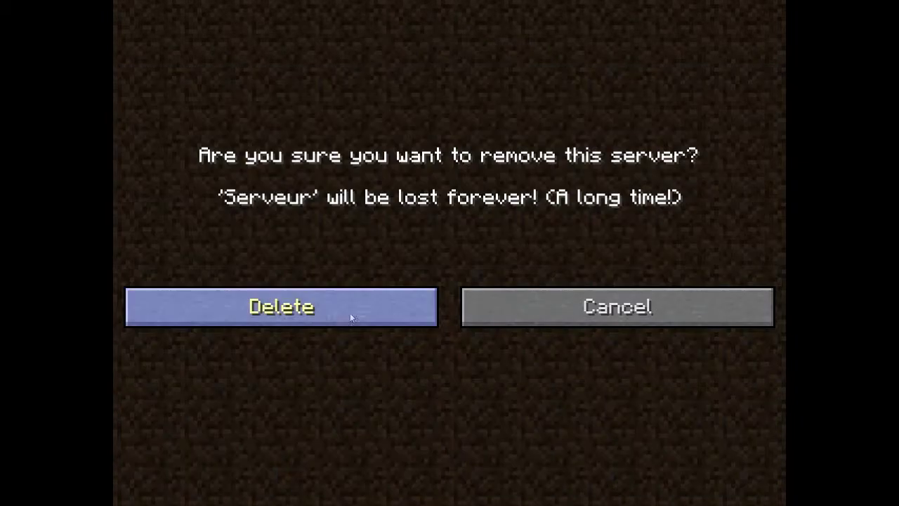
pyautogui.click(350, 313)
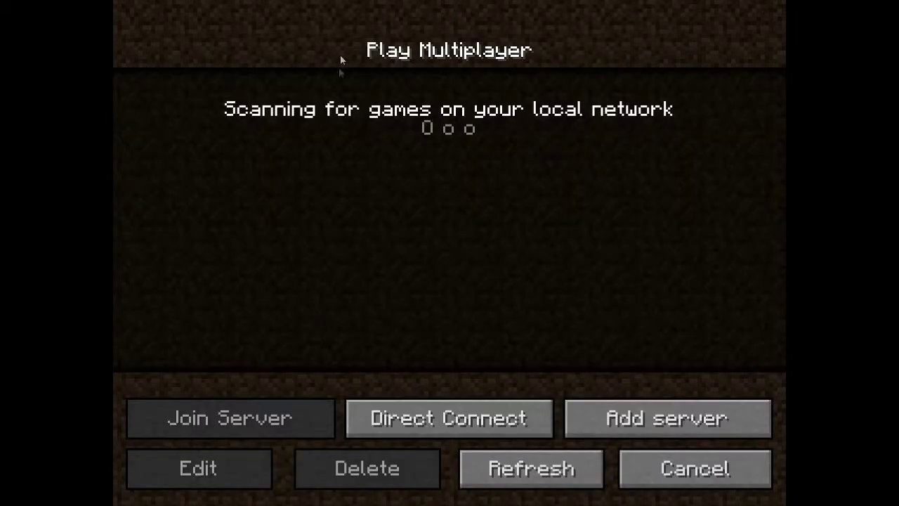
# - Add server 'Mon serveur' at 25.191.136.94 and join it
pyautogui.click(677, 425)
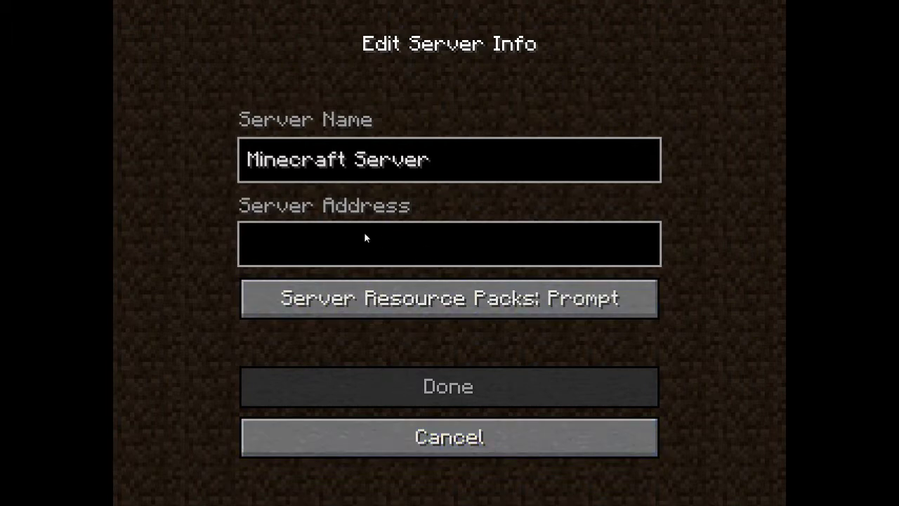
pyautogui.write('25.191.136.94')
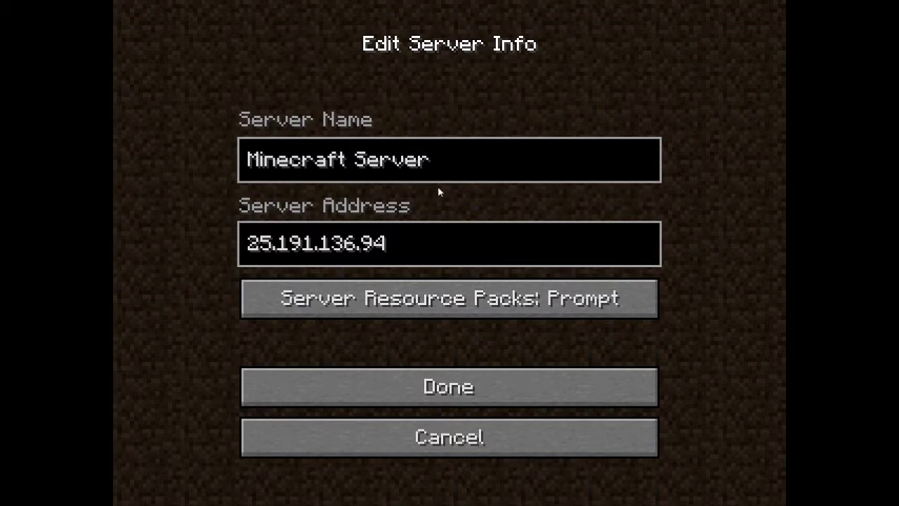
pyautogui.press('Tab')
pyautogui.press('BackSpace')
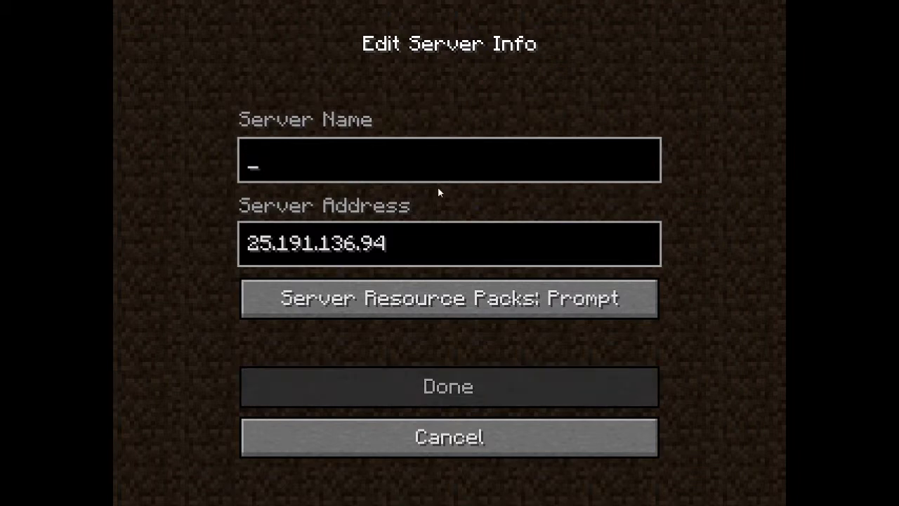
pyautogui.write('Mon')
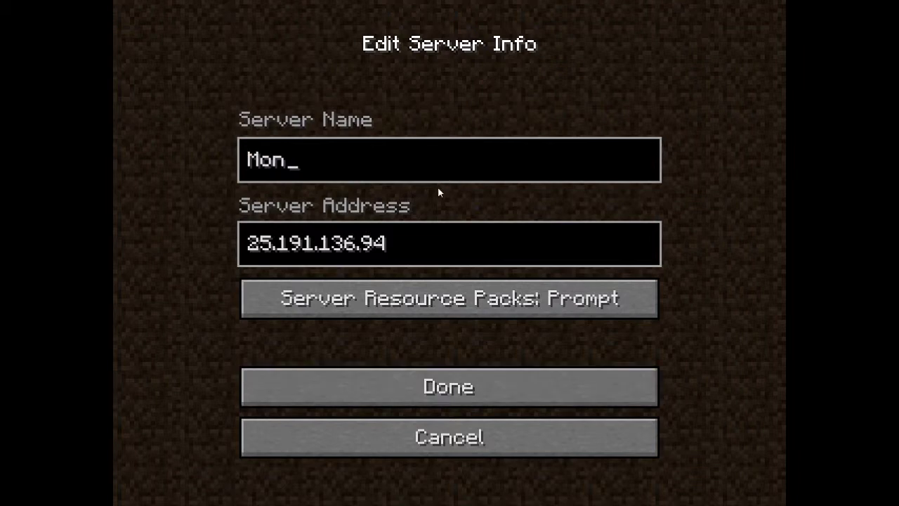
pyautogui.write(' serveur')
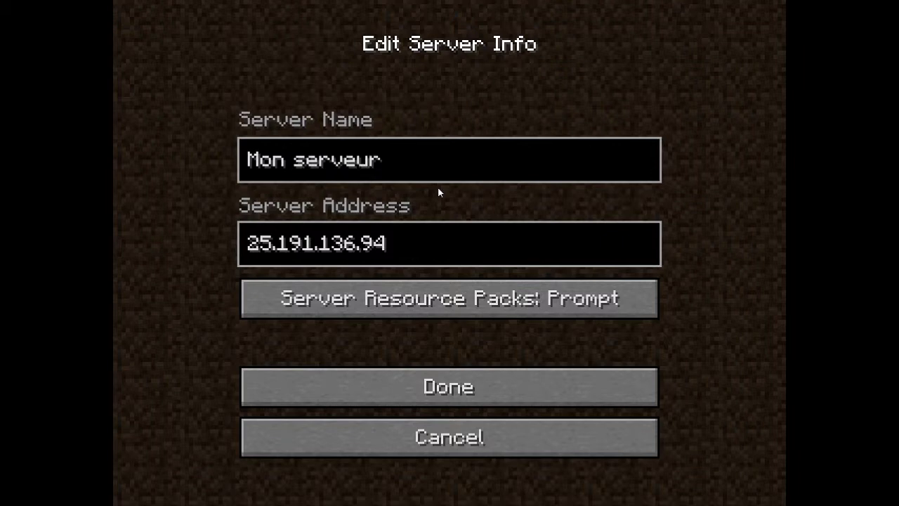
pyautogui.click(478, 382)
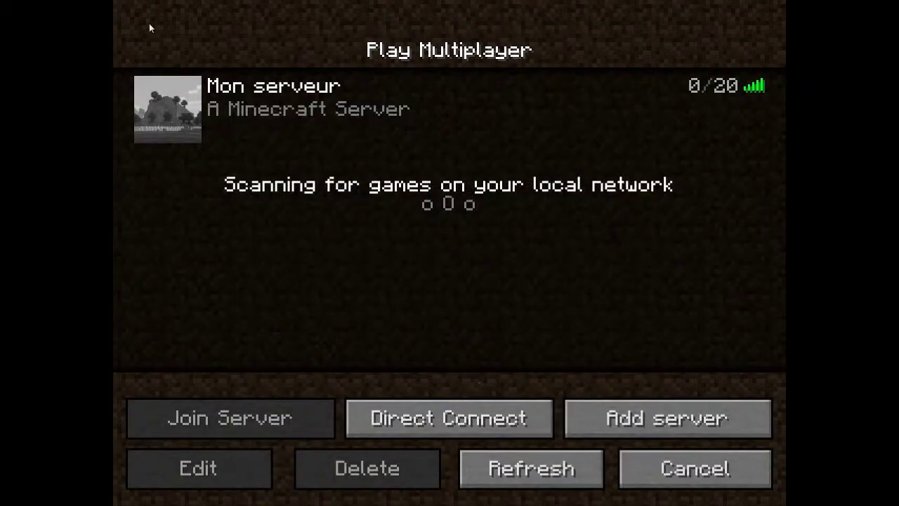
pyautogui.click(188, 120)
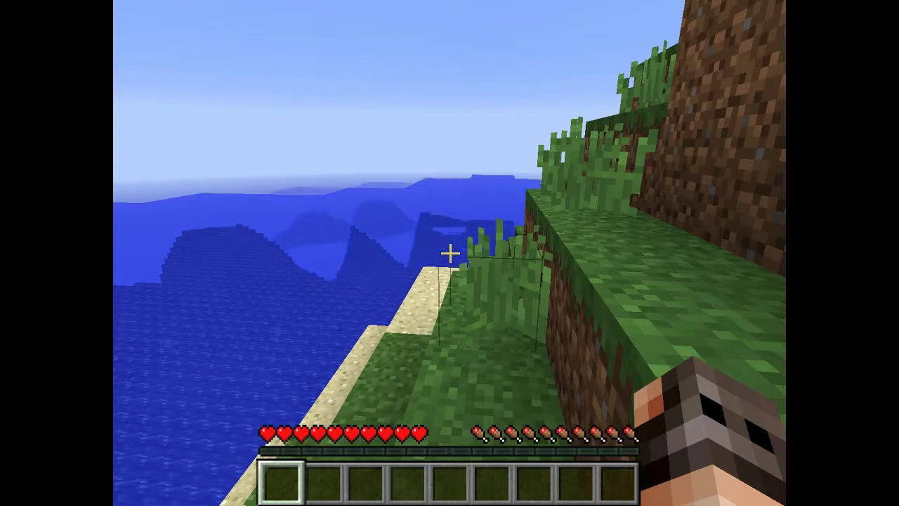
# - Press Esc once the server world has loaded to bring up the game menu
pyautogui.press('Escape')
# - Set Render Distance to 15 chunks and Max Framerate to 120 fps in Video Settings
pyautogui.click(344, 315)
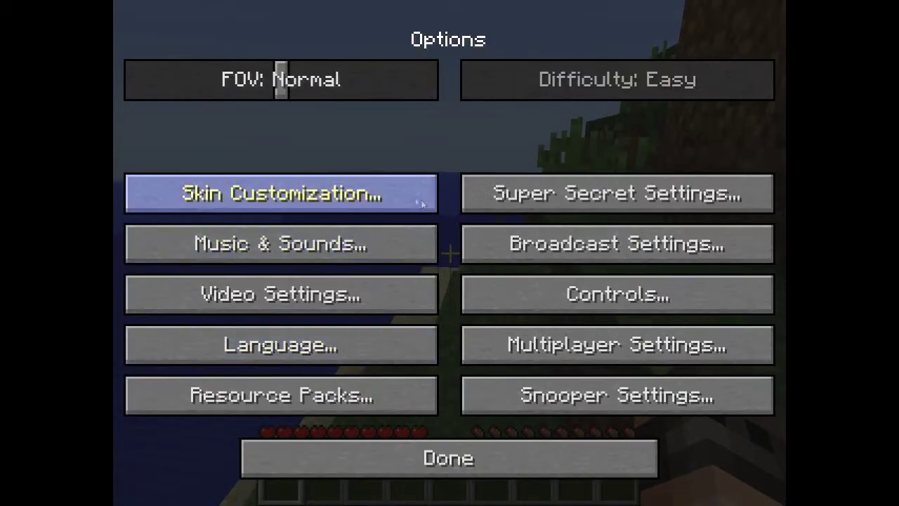
pyautogui.click(359, 299)
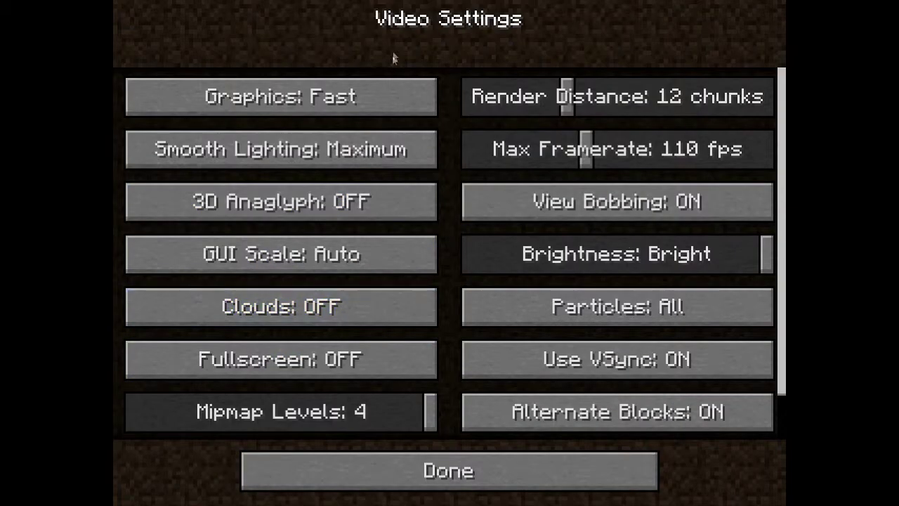
pyautogui.click(596, 109)
pyautogui.moveTo(581, 166); pyautogui.dragTo(575, 166)
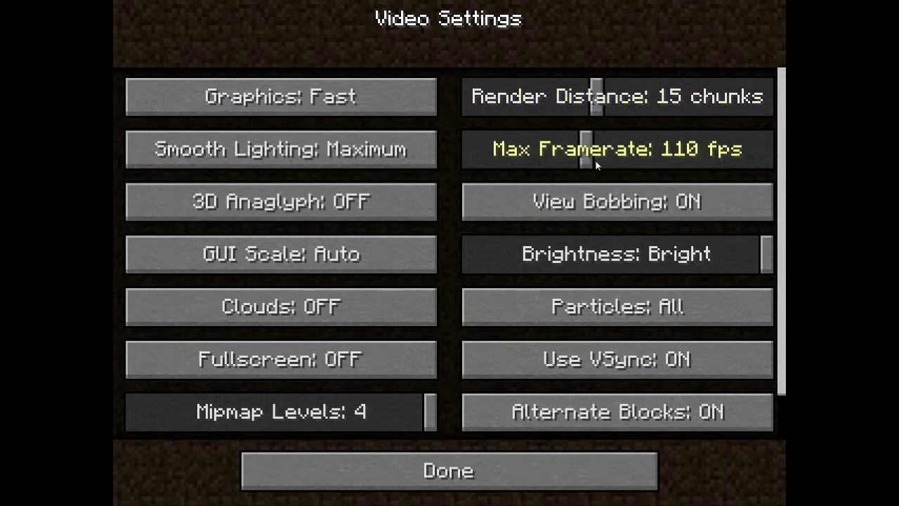
pyautogui.click(491, 484)
pyautogui.click(495, 455)
# - Return to the game and break the tall grass in front of the player
pyautogui.click(449, 161)
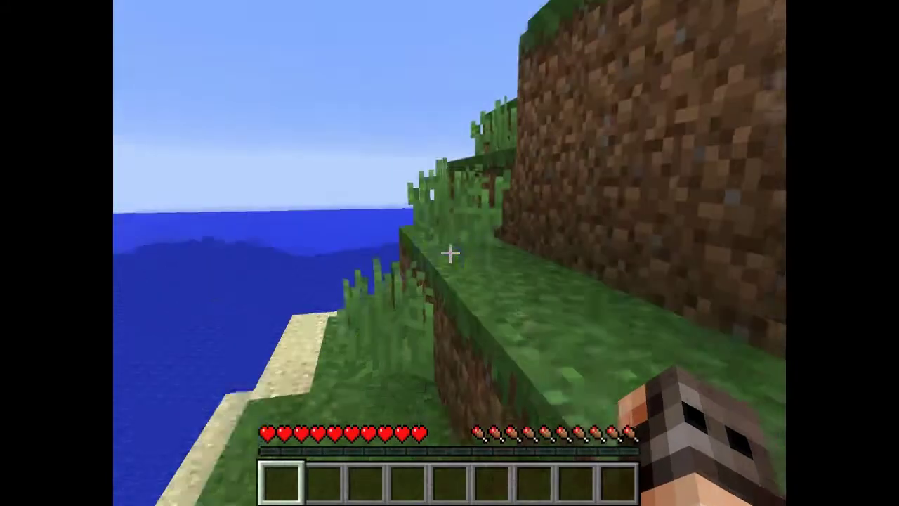
pyautogui.moveTo(449, 253)
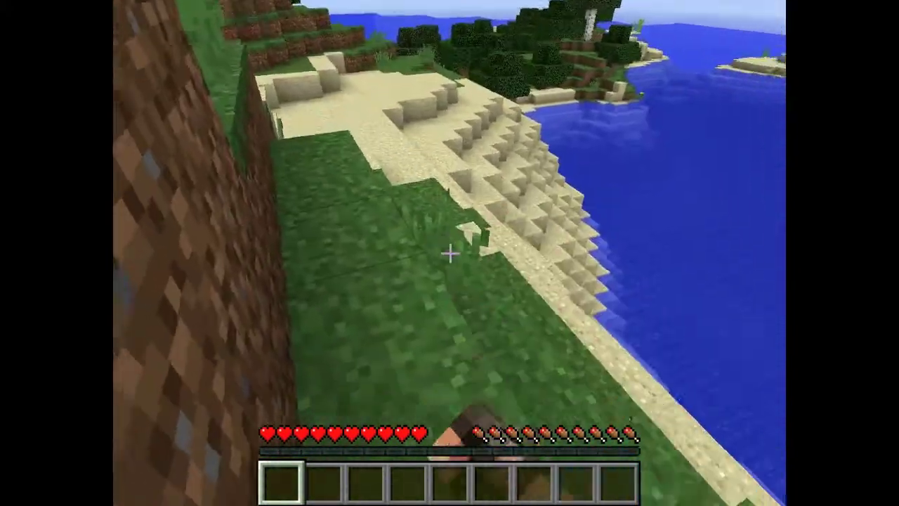
pyautogui.click(450, 253)
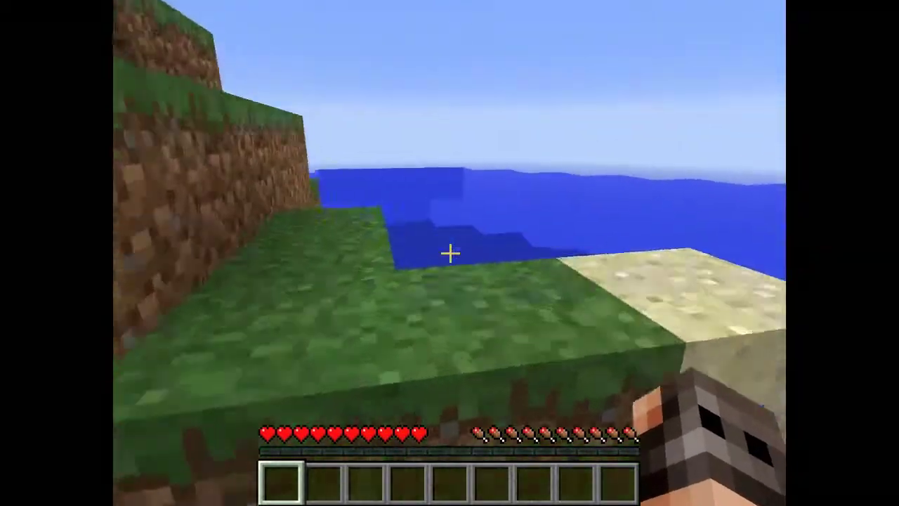